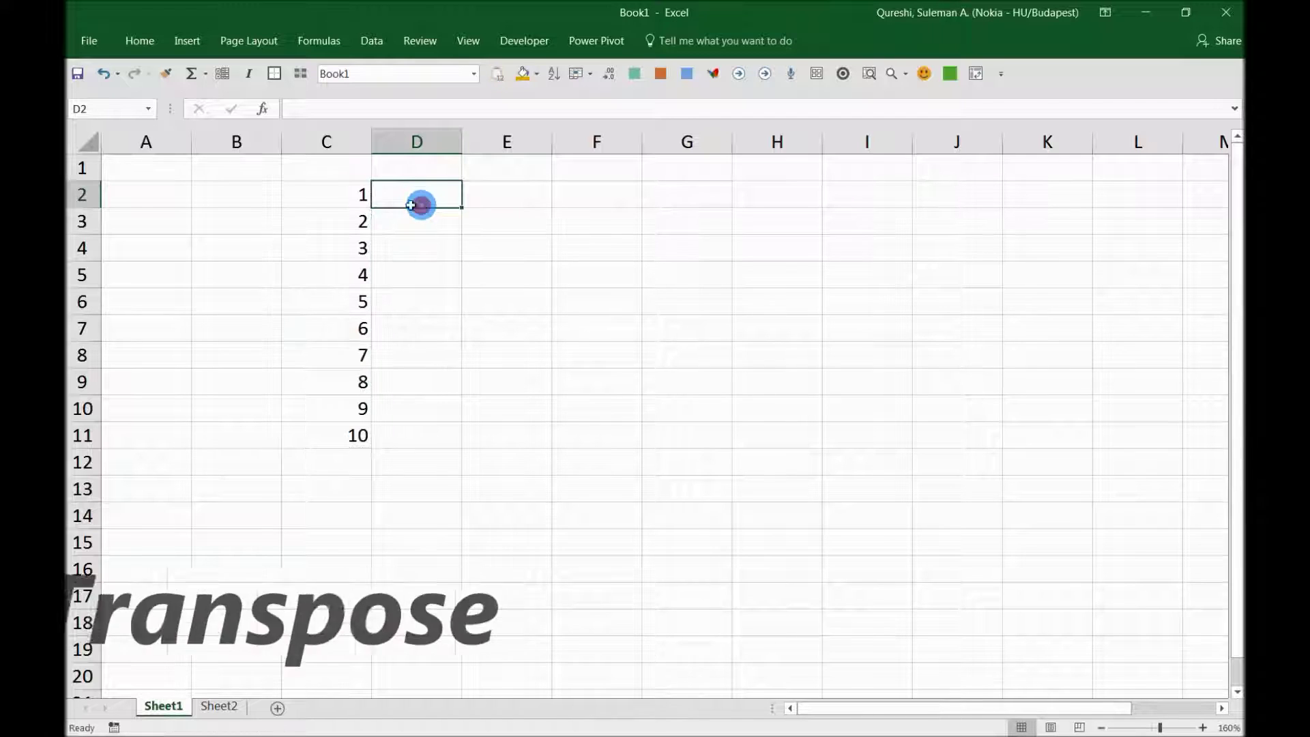
Step: Select cells C2:C11 holding the numbers 1 through 10 on Sheet1
left_click_drag(354, 196, 349, 434)
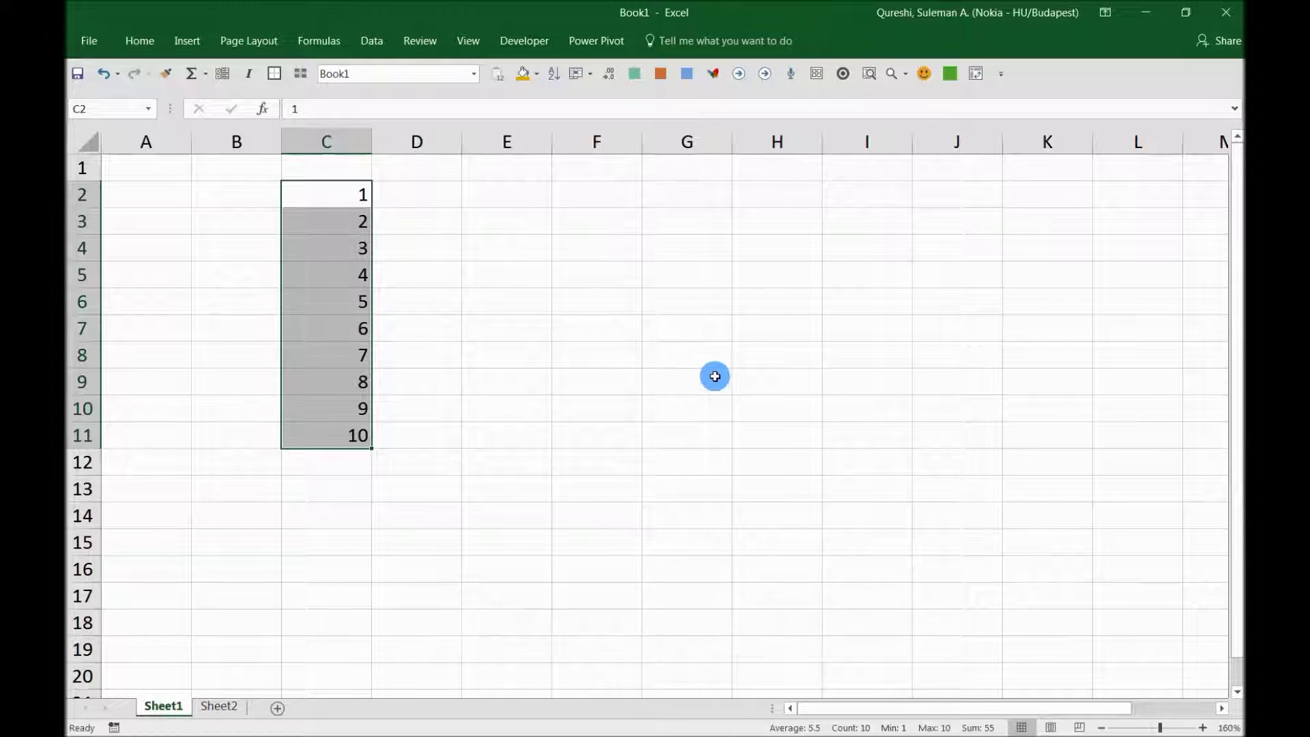
Step: Copy C2:C11 and paste it transposed across row 2 starting at E2
key("ctrl+c")
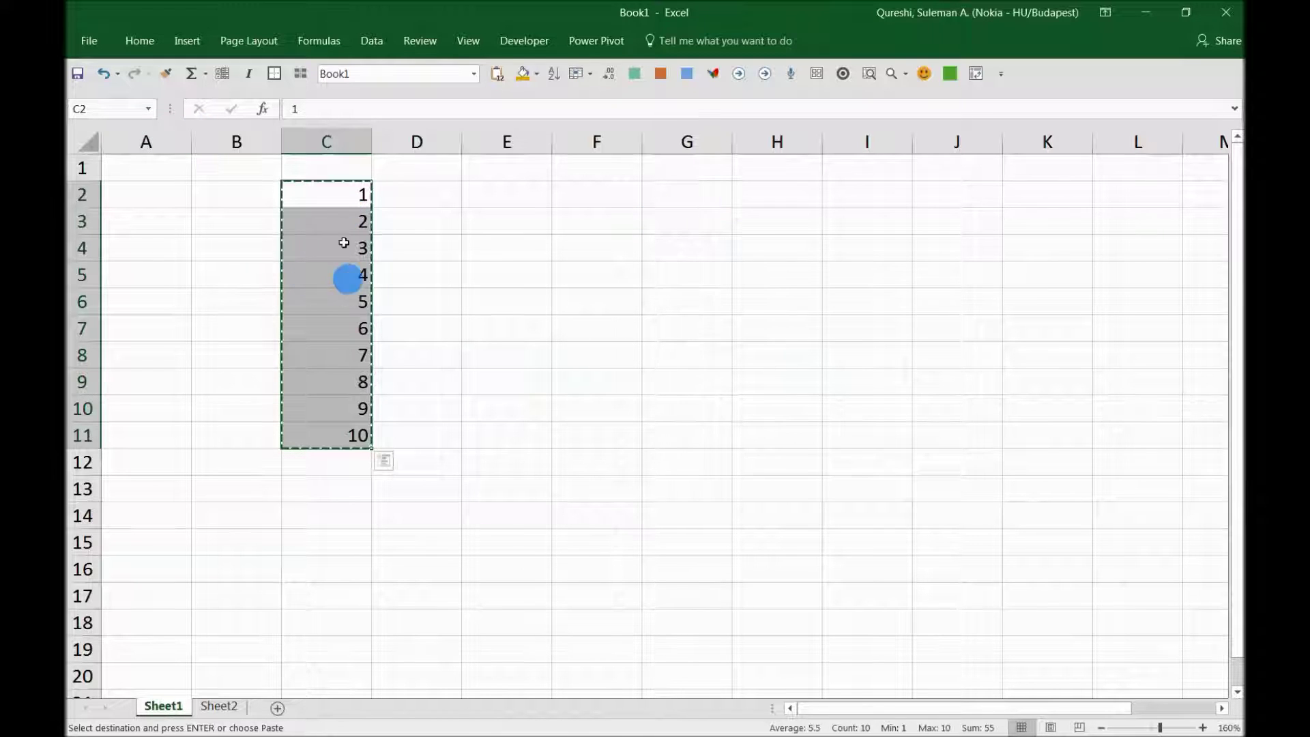
left_click(141, 41)
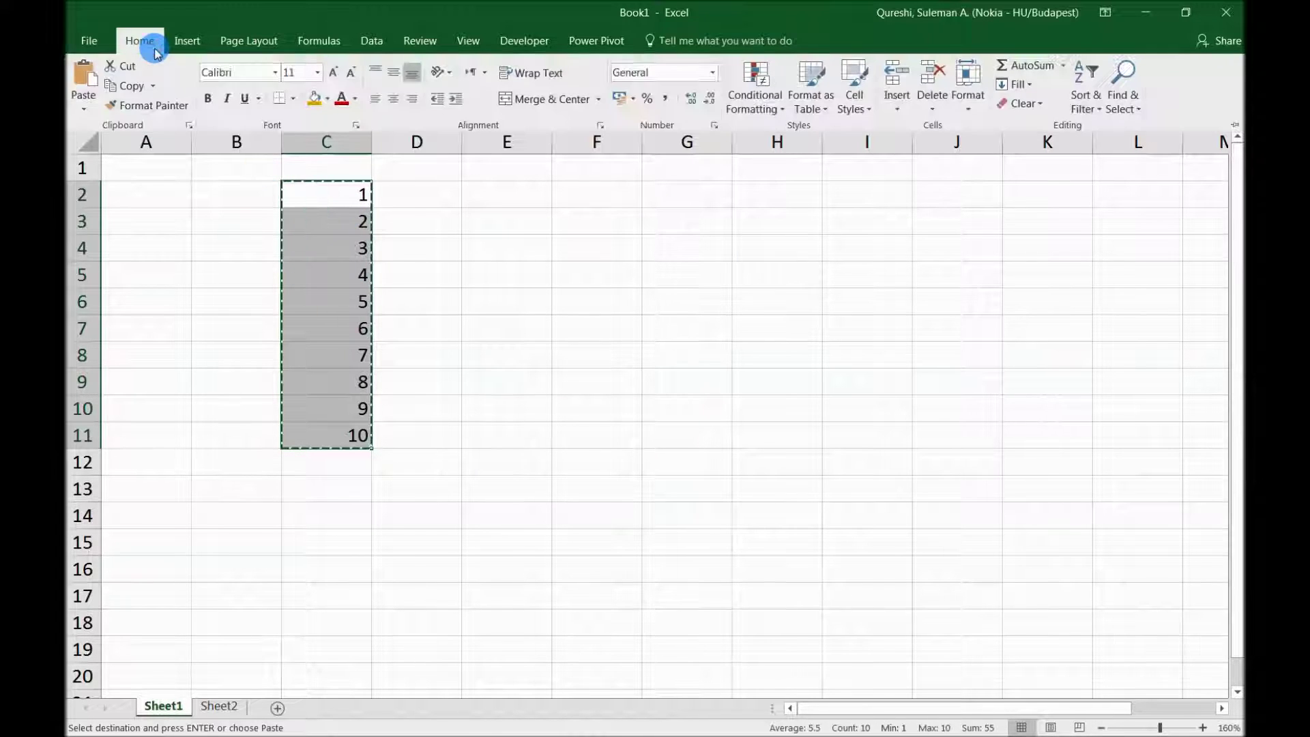
left_click(85, 111)
left_click(150, 184)
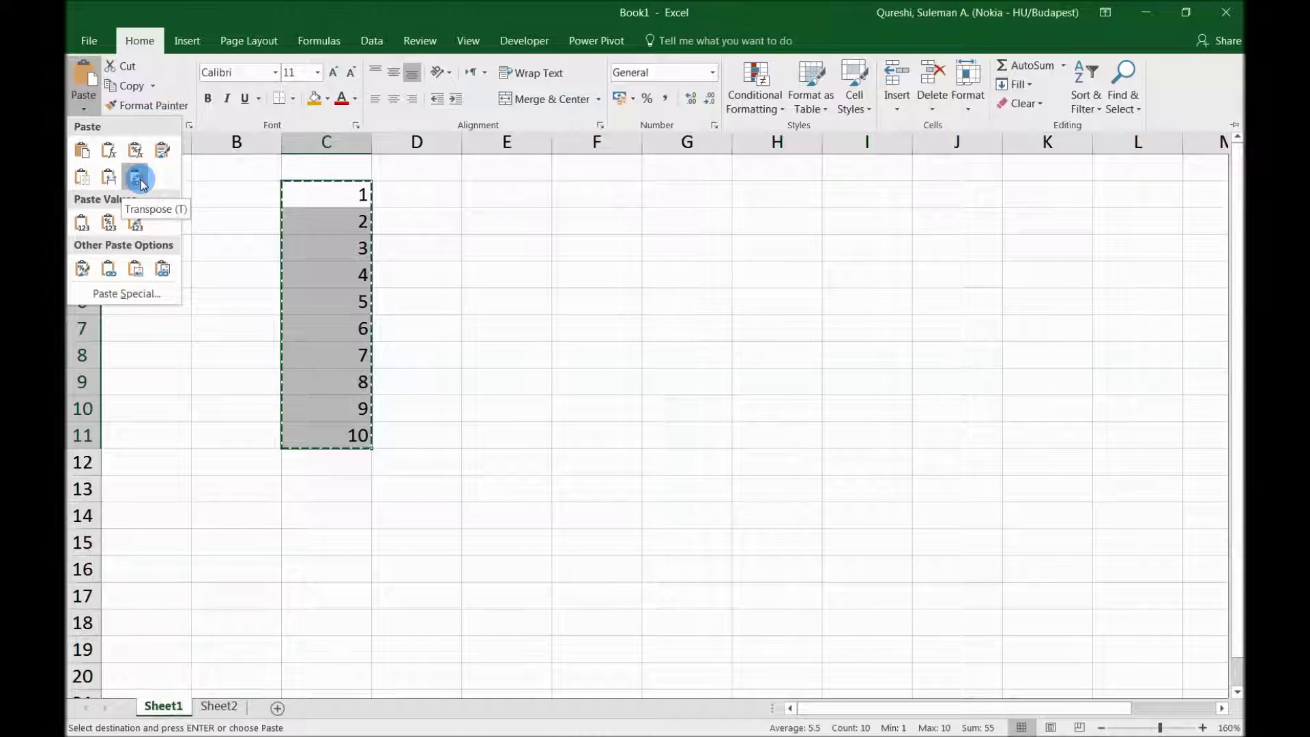
left_click(459, 195)
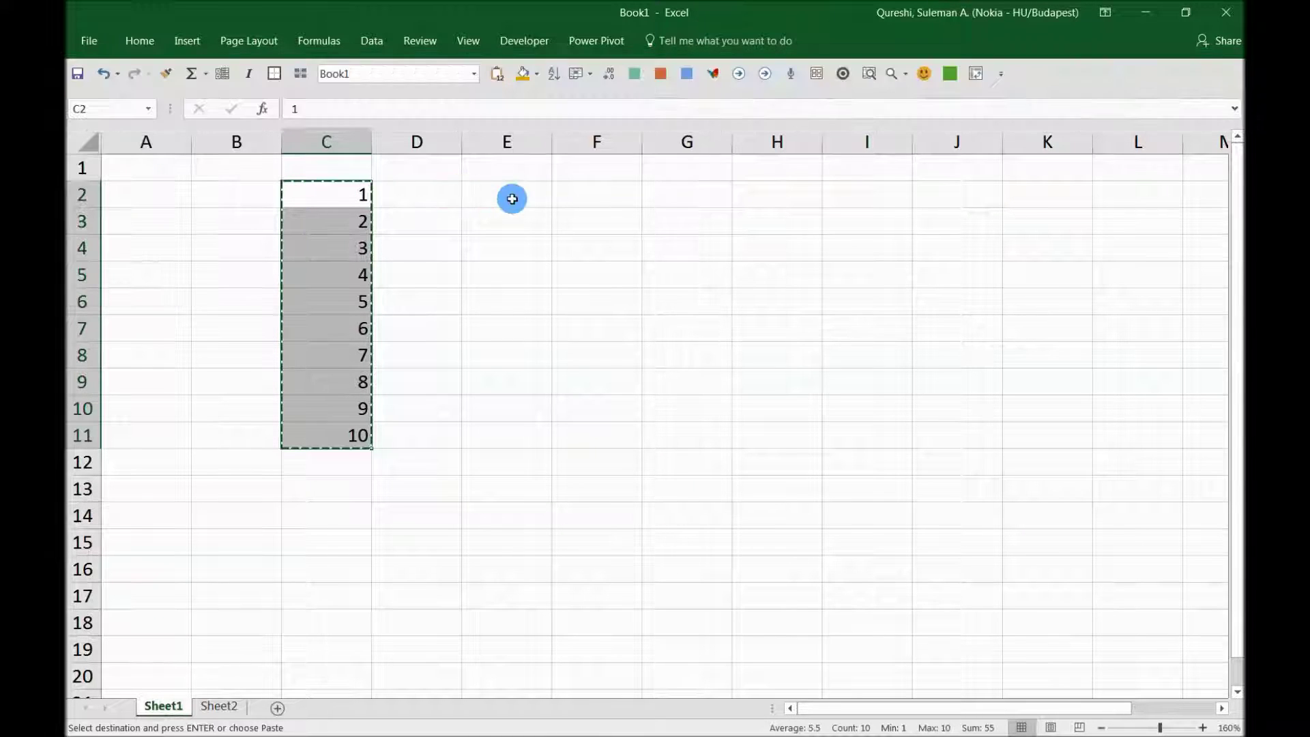
left_click(512, 199)
left_click(131, 42)
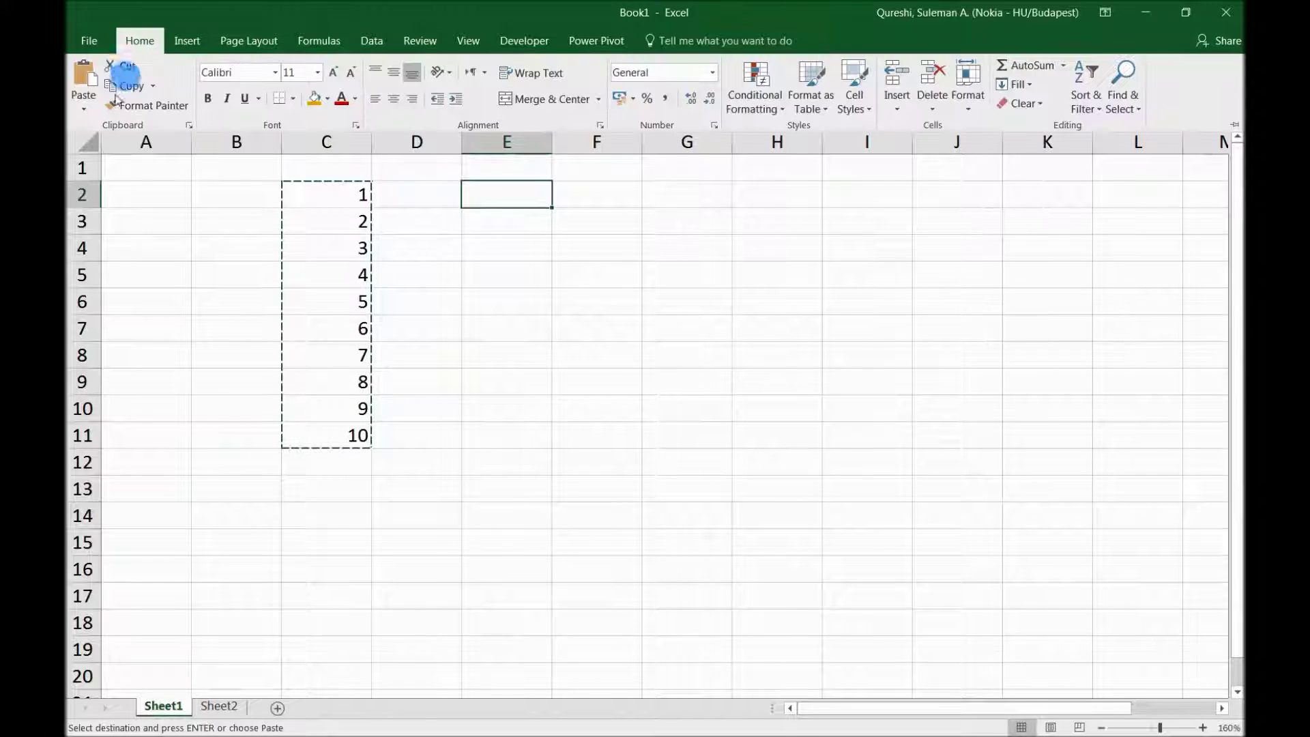
left_click(84, 108)
left_click(136, 175)
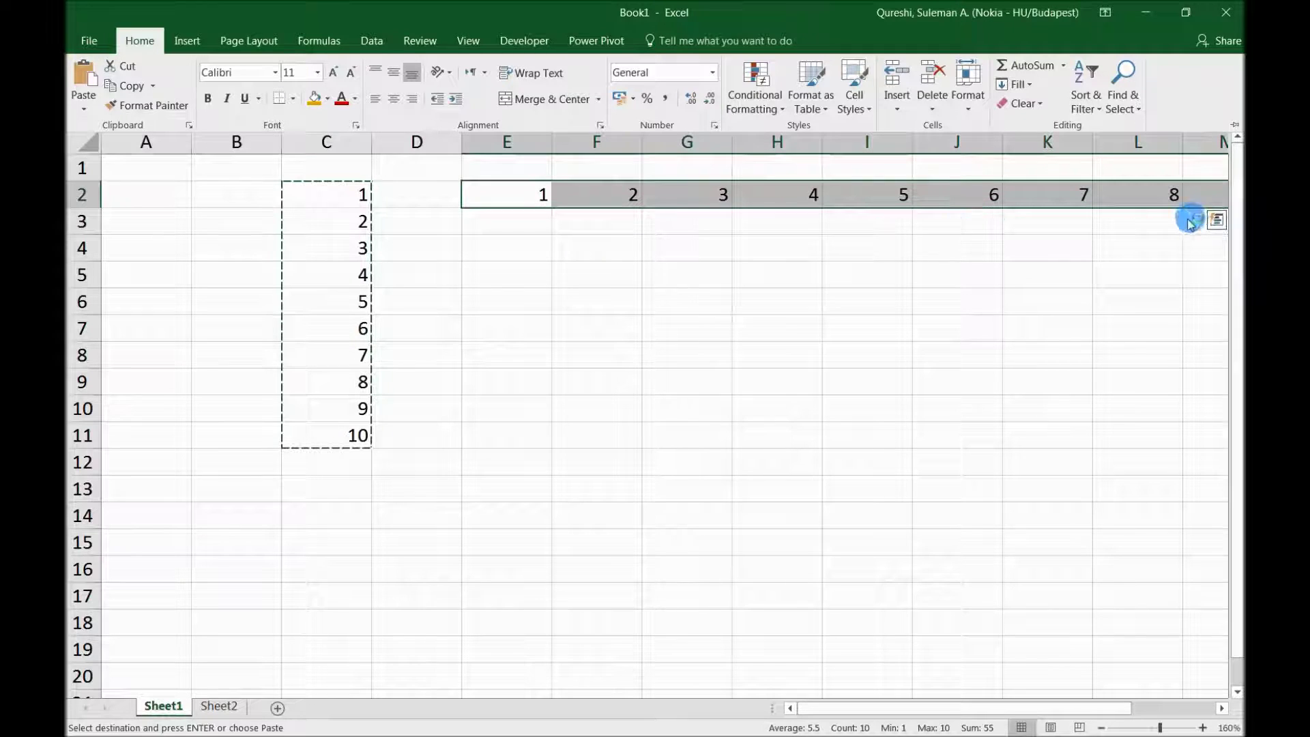
Step: Copy the transposed row and paste it transposed back down column E from E4
key("ctrl+c")
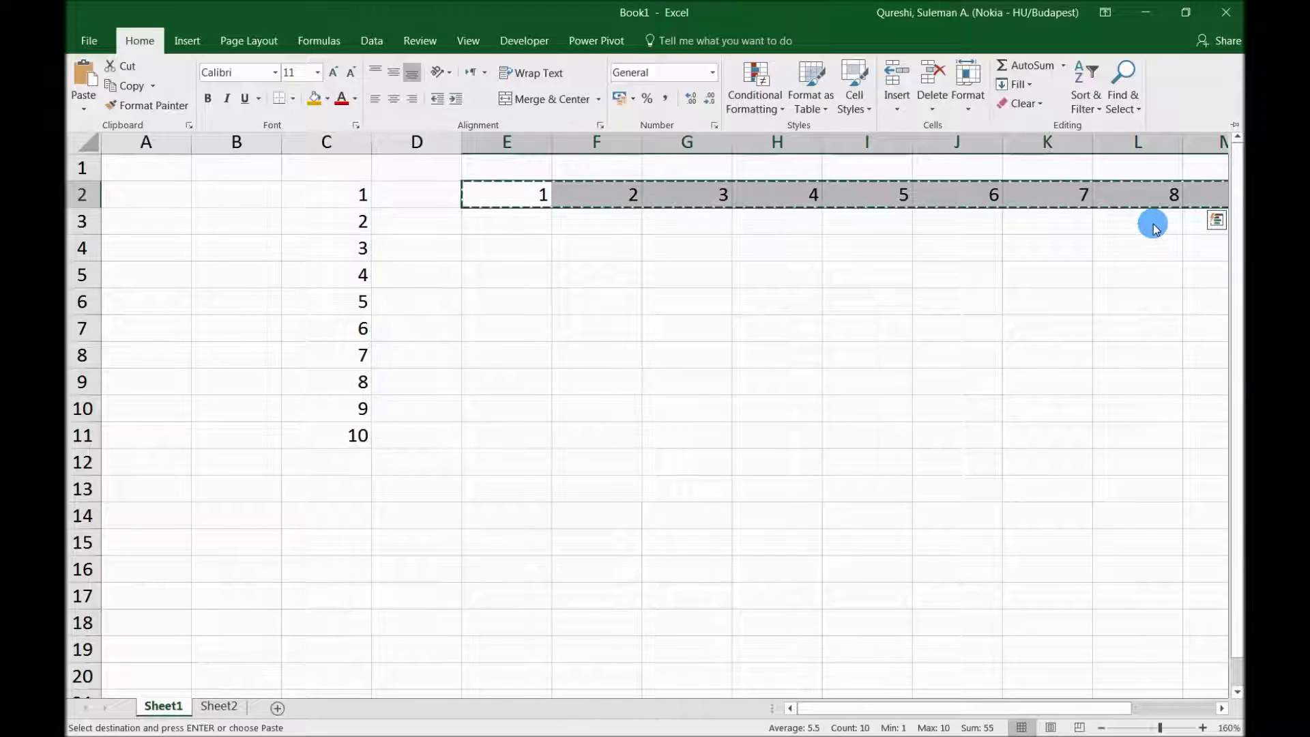
left_click(520, 249)
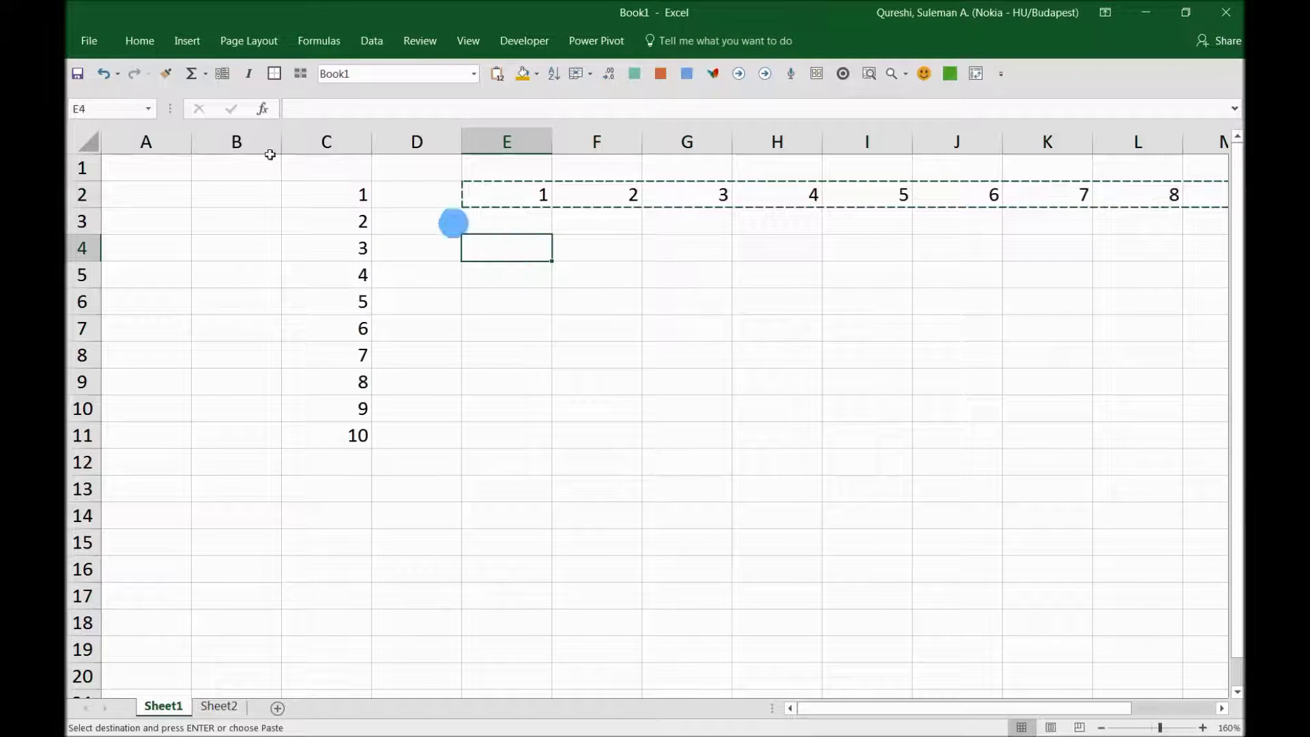
left_click(139, 40)
left_click(101, 99)
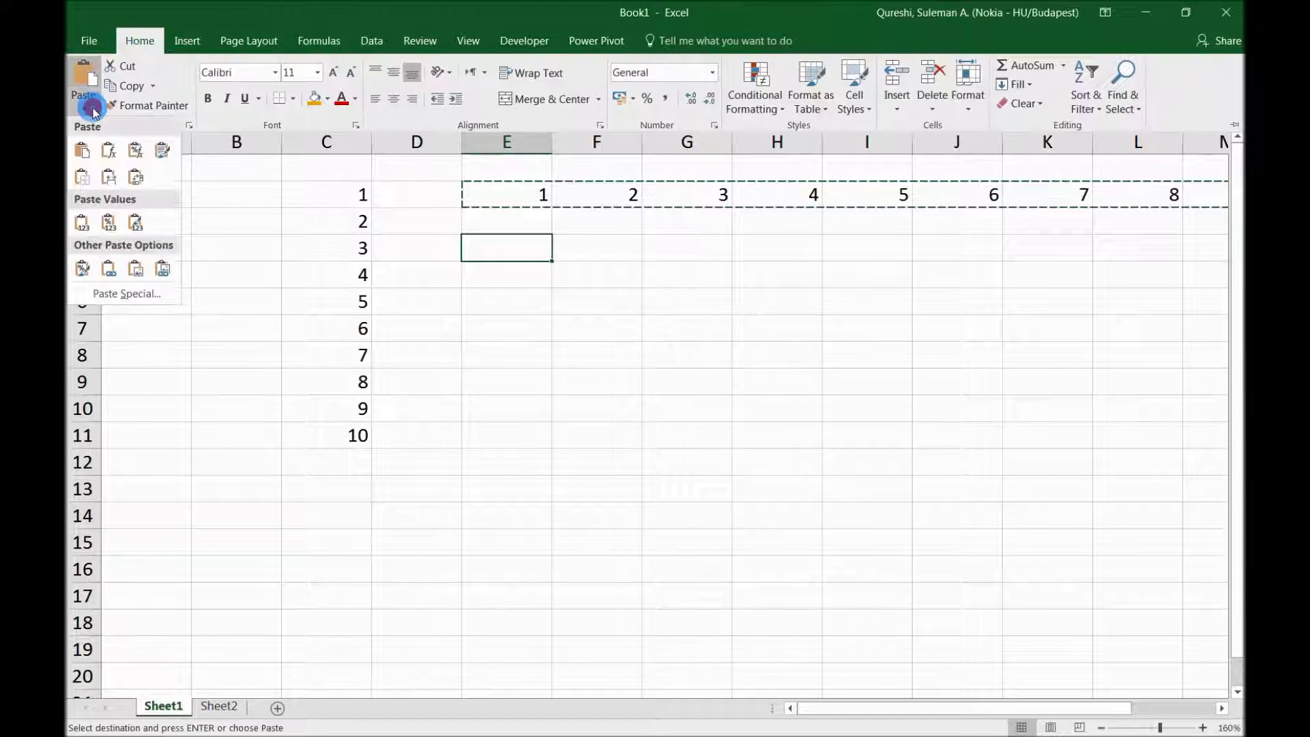
left_click(137, 182)
left_click(597, 265)
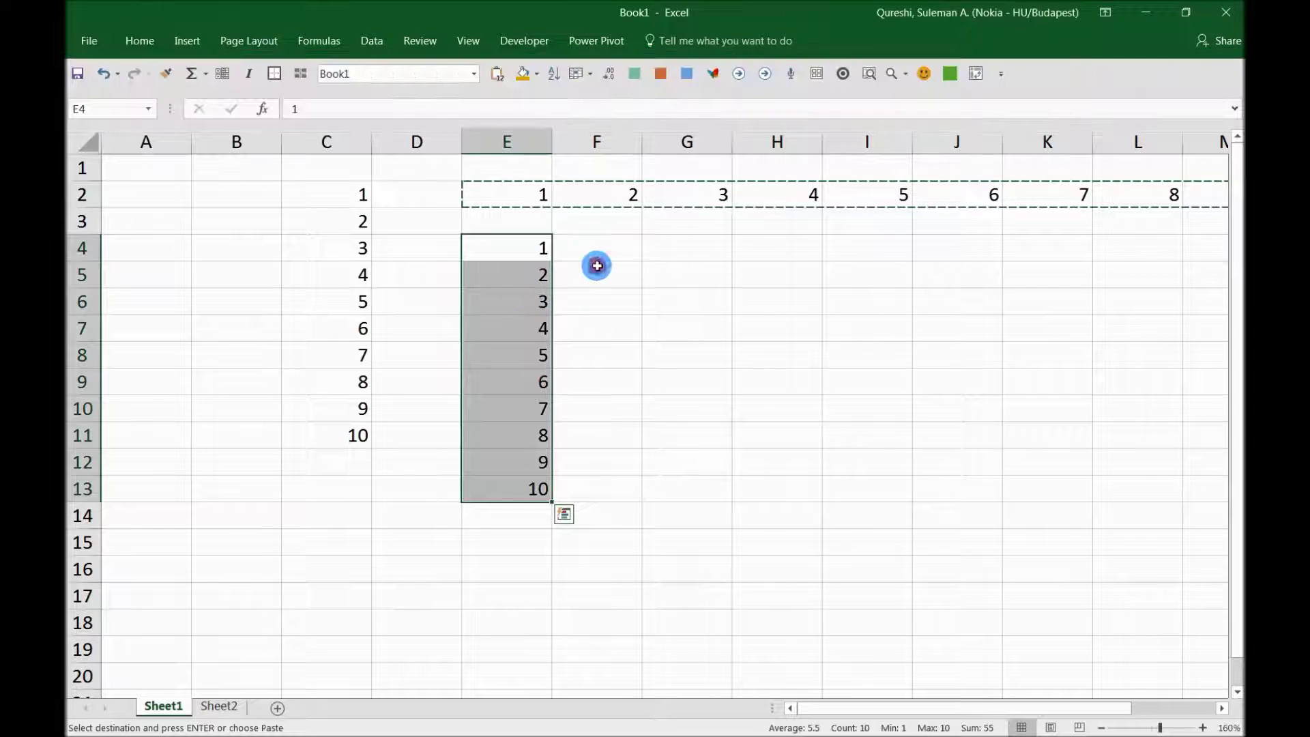
left_click(619, 262)
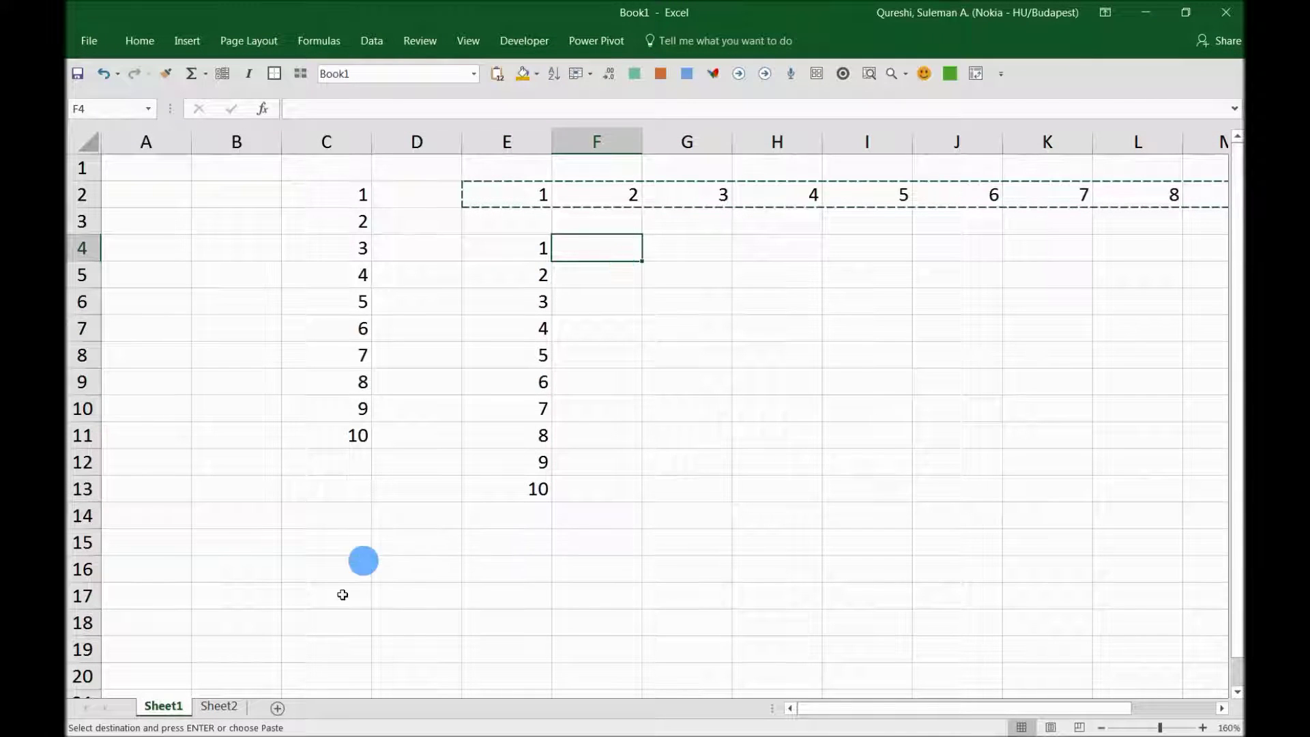
Step: Switch to Sheet2 and look at cells C8 and C6
left_click(219, 705)
left_click(337, 357)
left_click(346, 300)
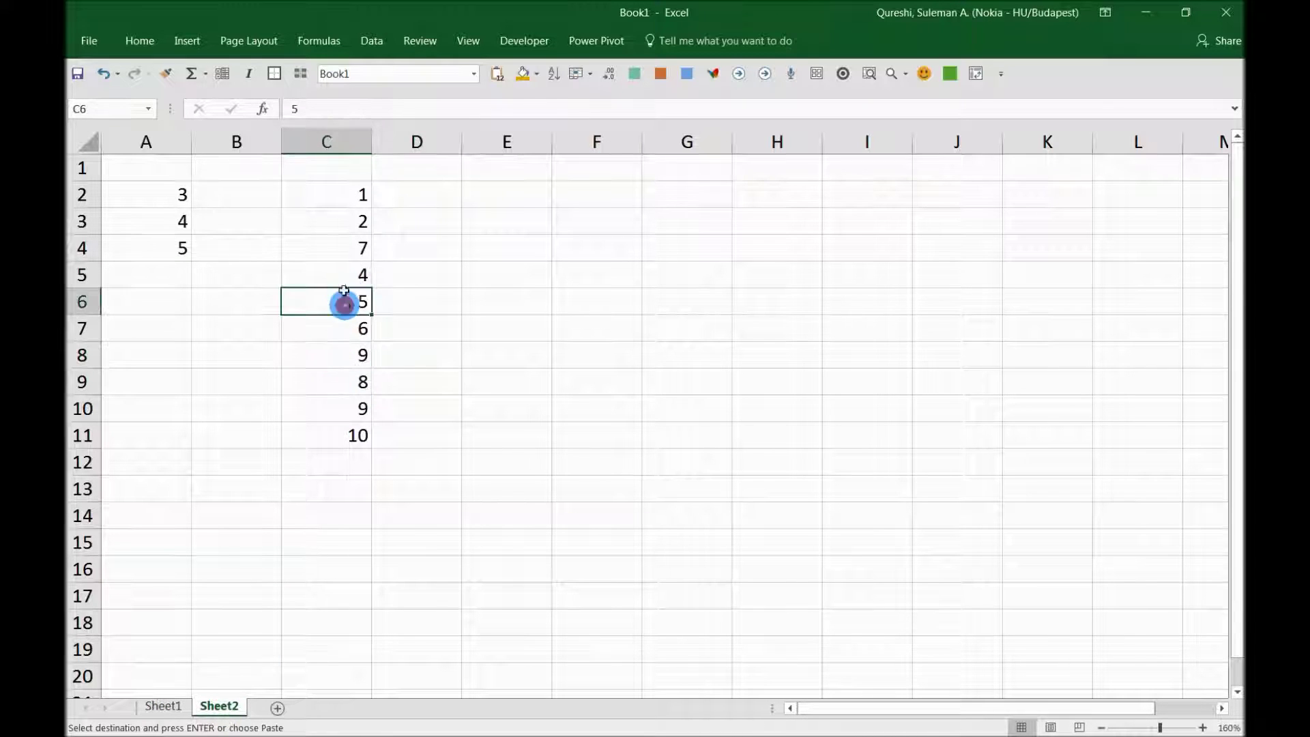
left_click(345, 248)
left_click(338, 108)
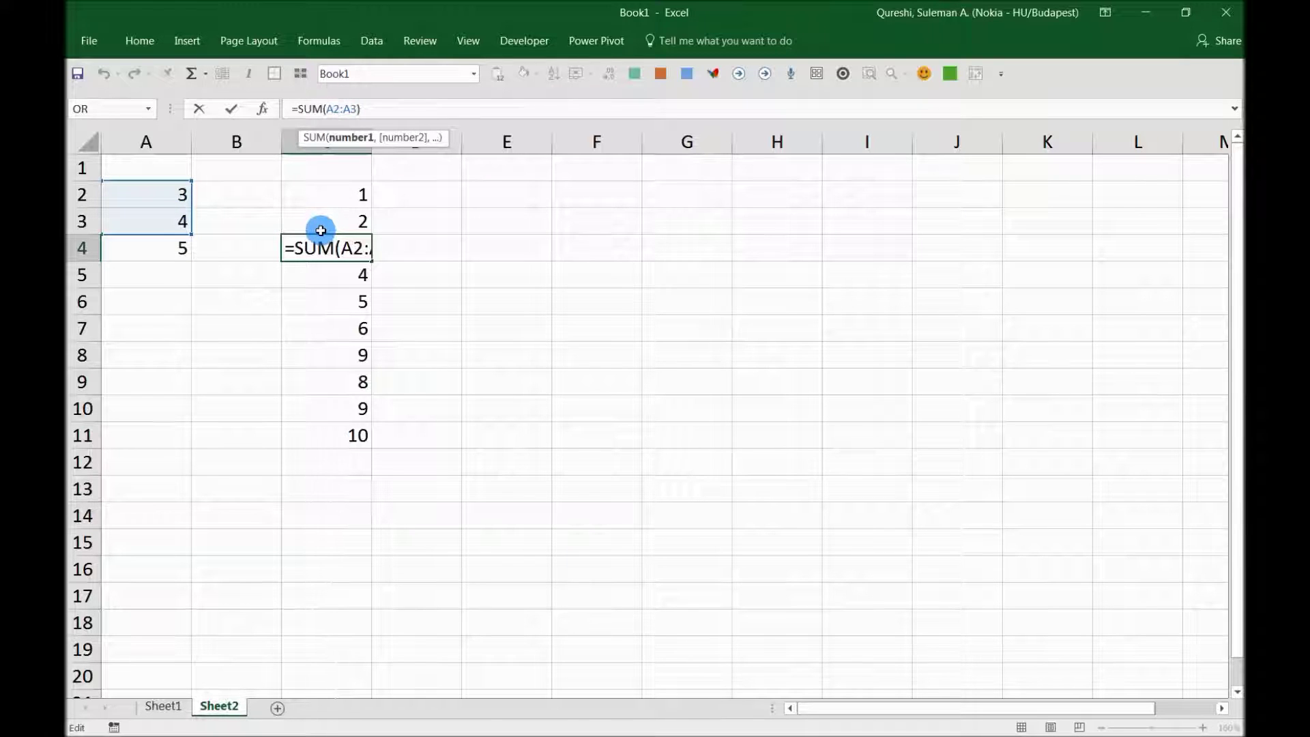
key("Escape")
left_click(346, 352)
left_click(349, 333)
left_click(345, 351)
left_click(348, 110)
key("Escape")
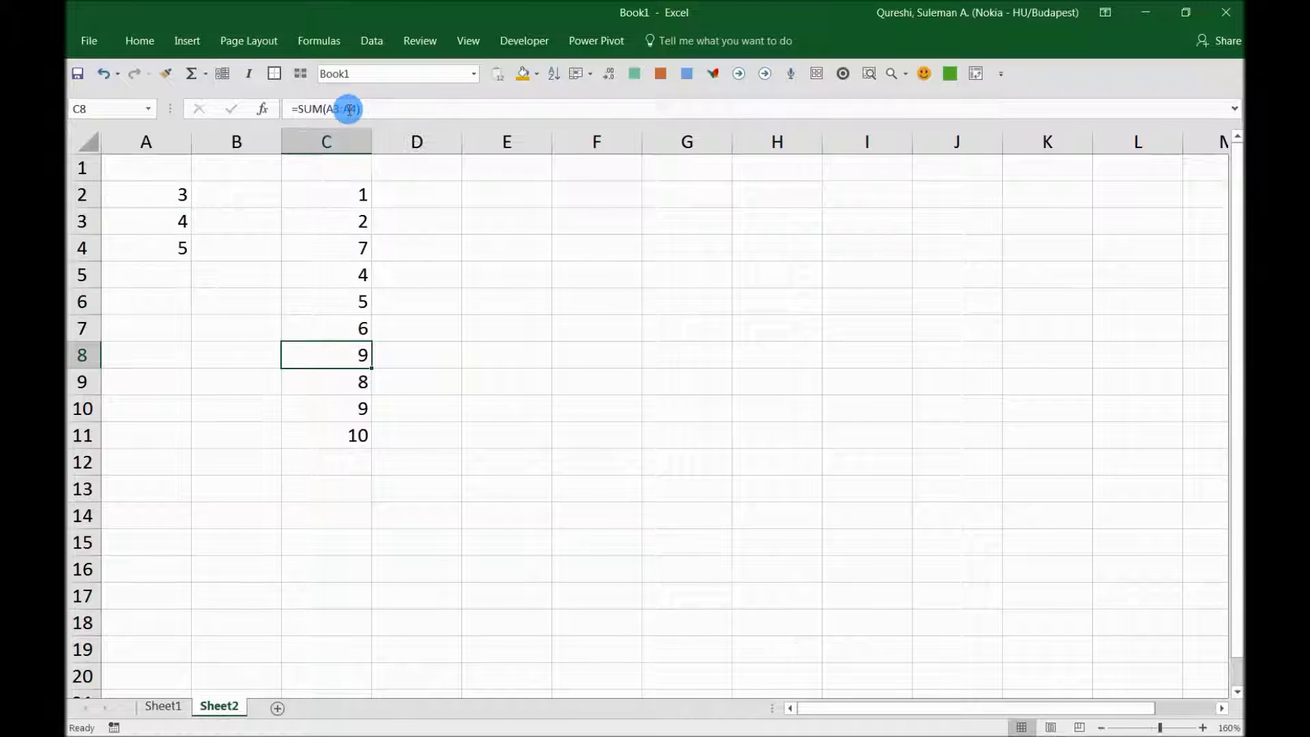
left_click_drag(330, 186, 337, 433)
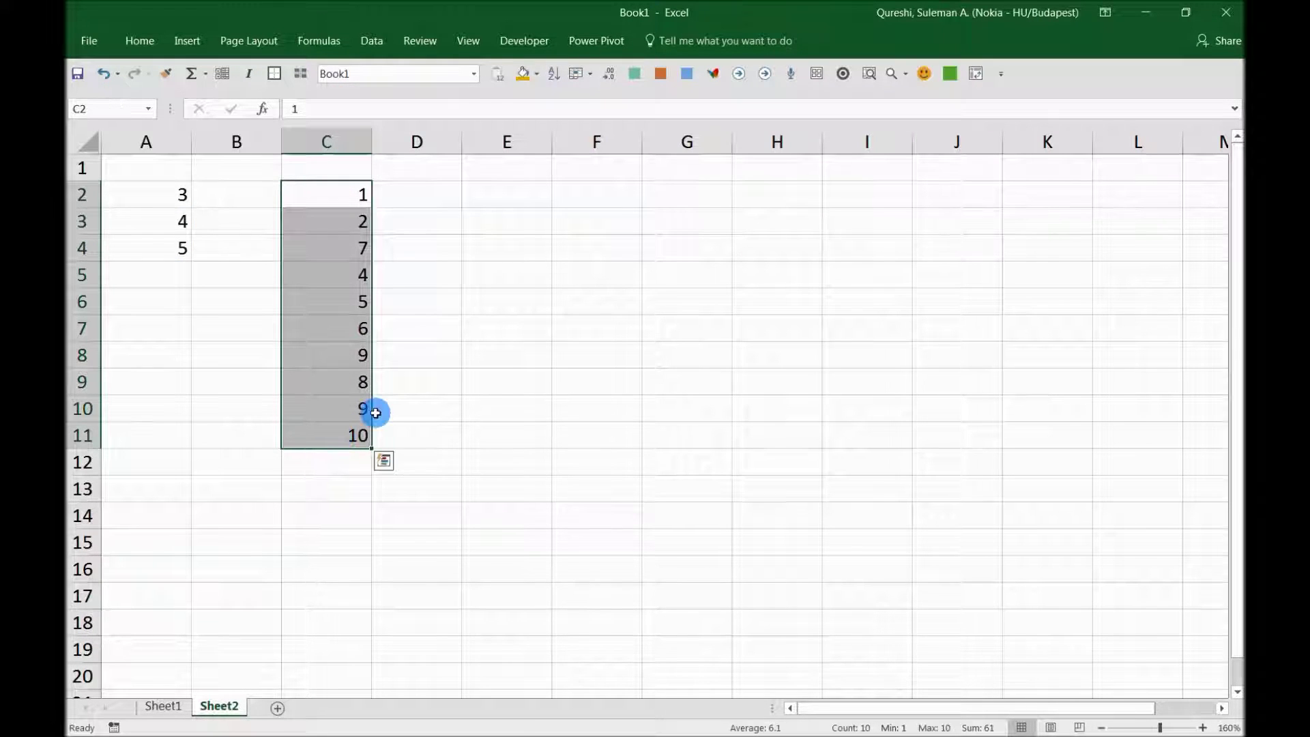
key("ctrl+c")
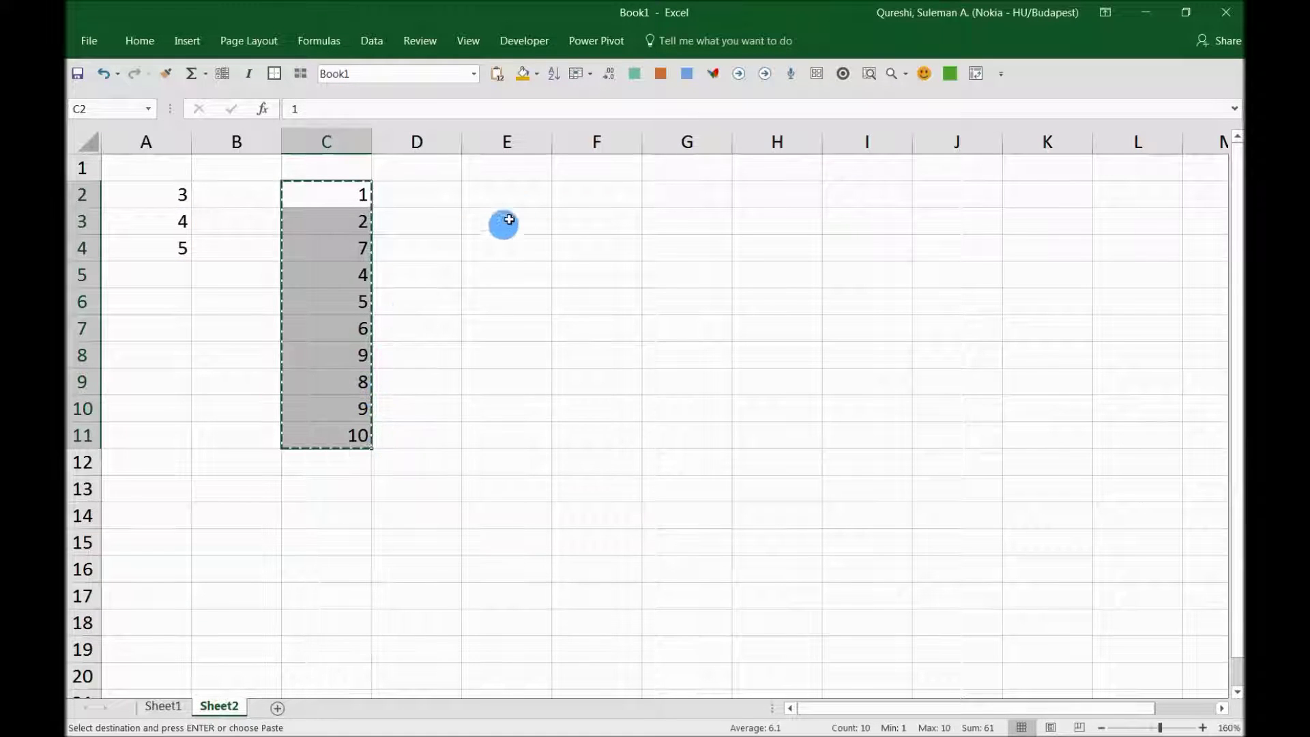
left_click(509, 197)
left_click(140, 41)
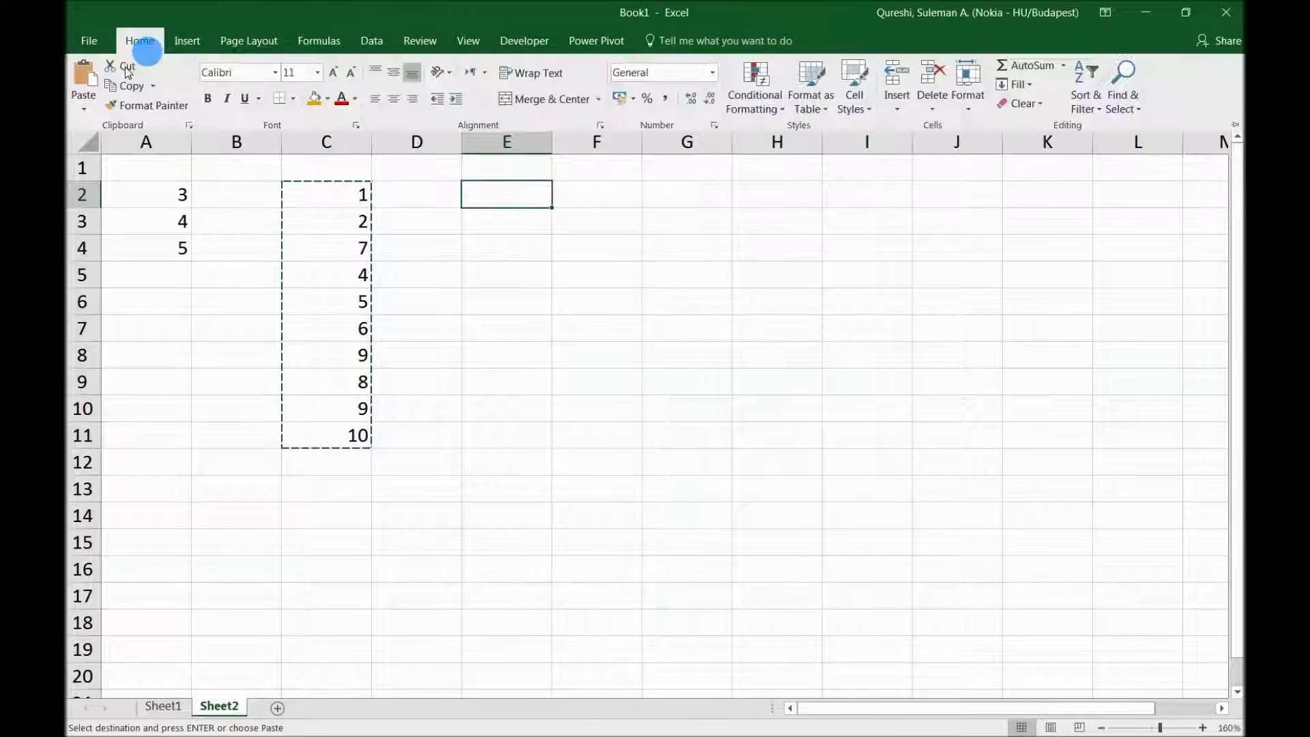
left_click(84, 117)
left_click(137, 179)
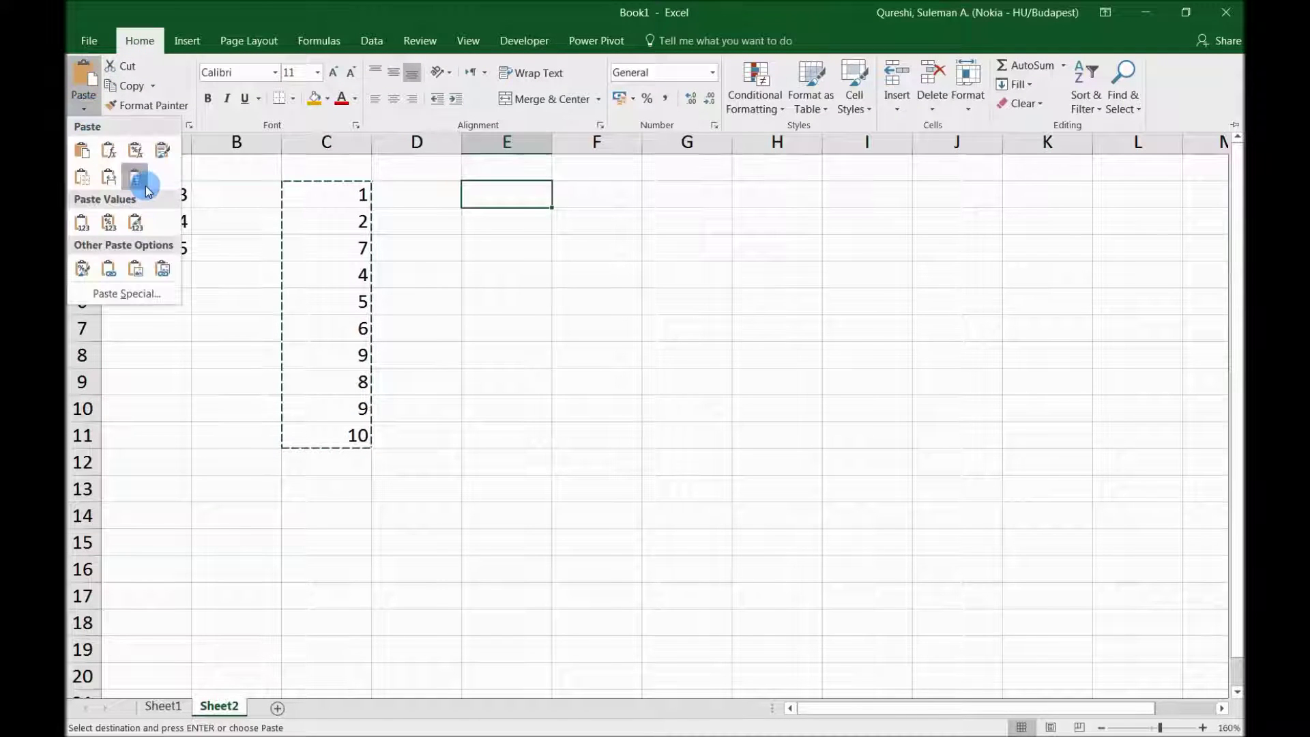
left_click(688, 196)
left_click(1043, 195, "ctrl")
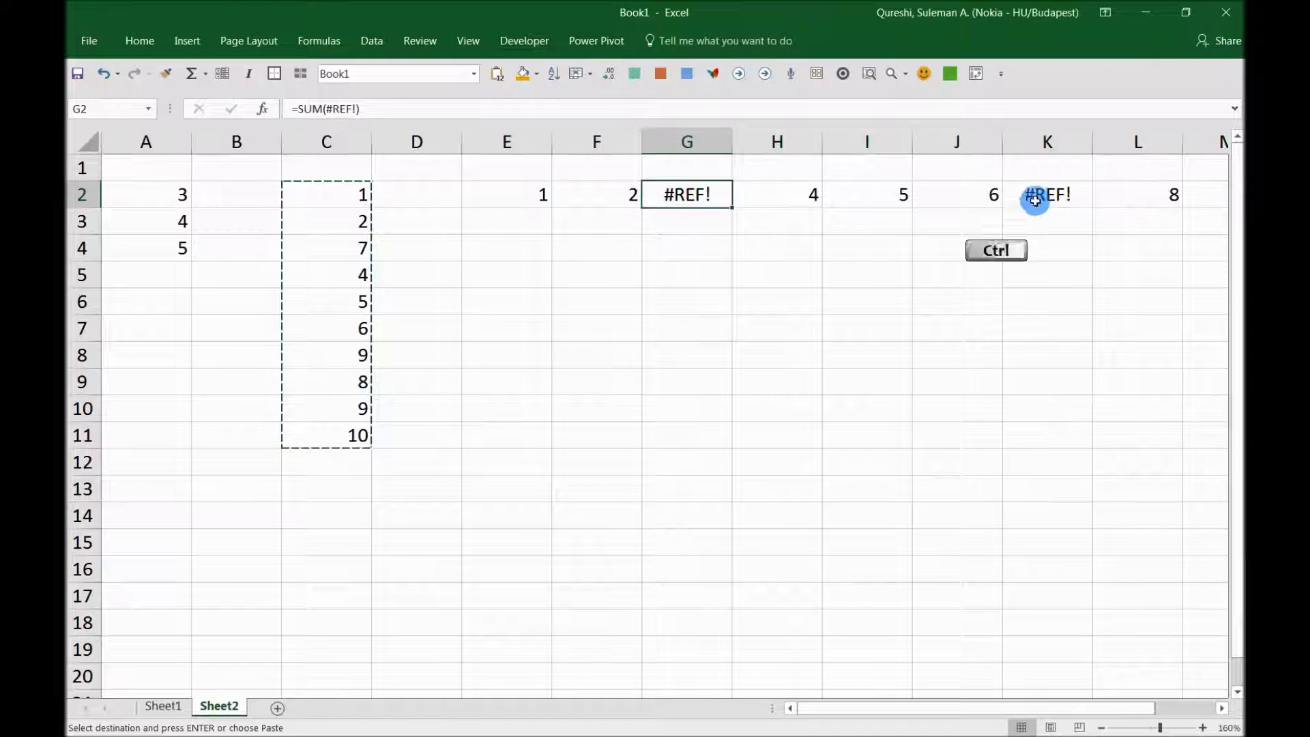
left_click(611, 227)
key("Escape")
left_click(663, 198)
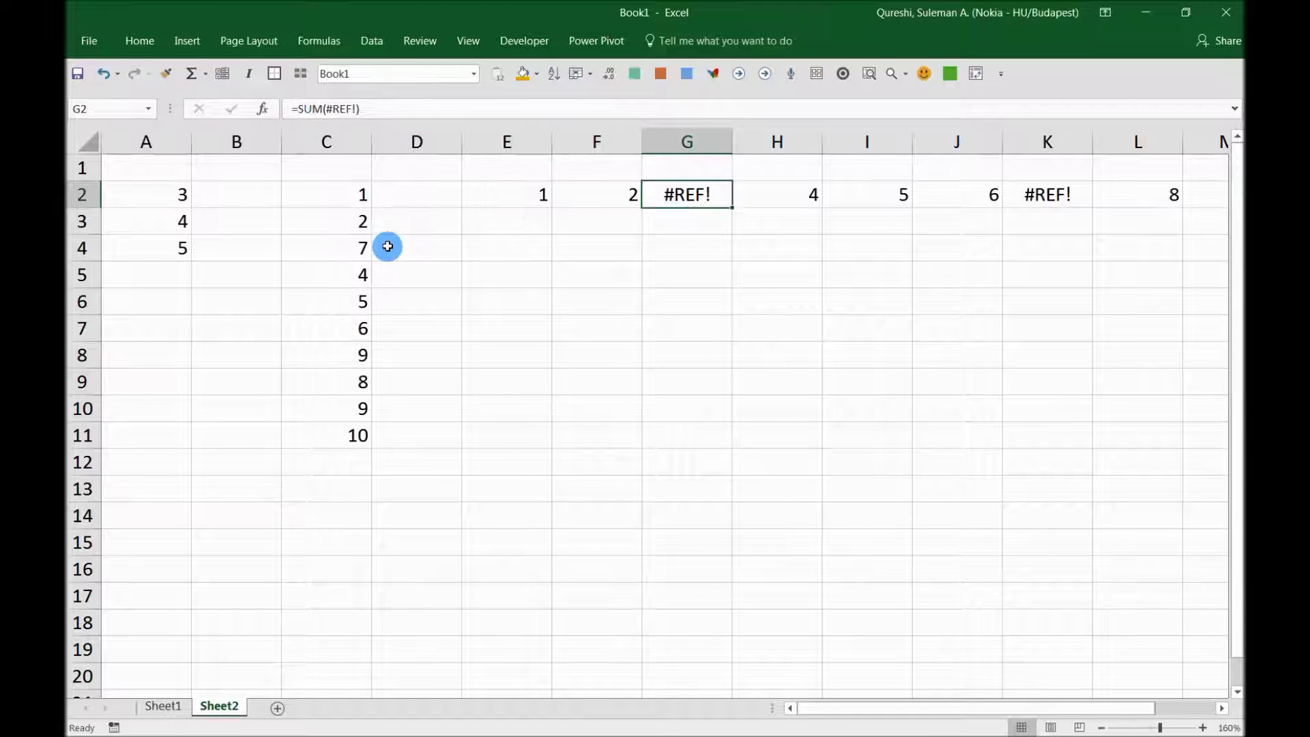
left_click(350, 250)
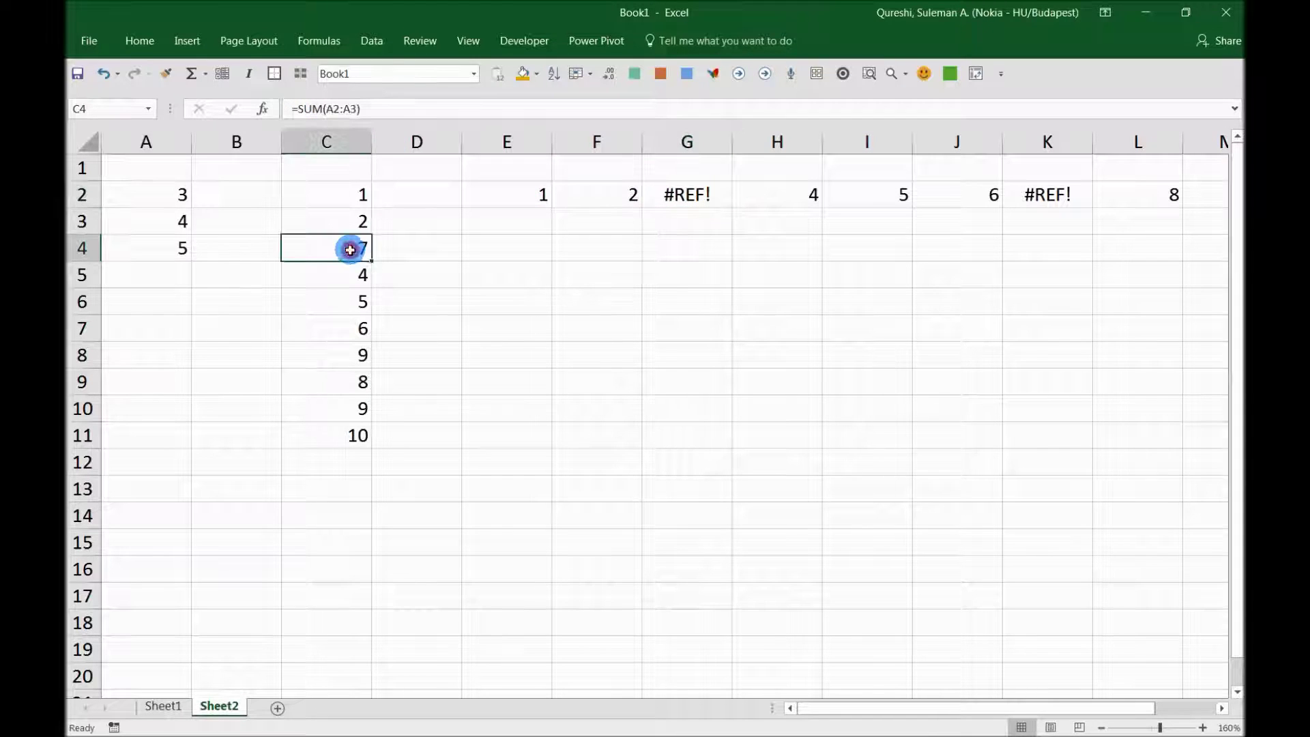
left_click(521, 249)
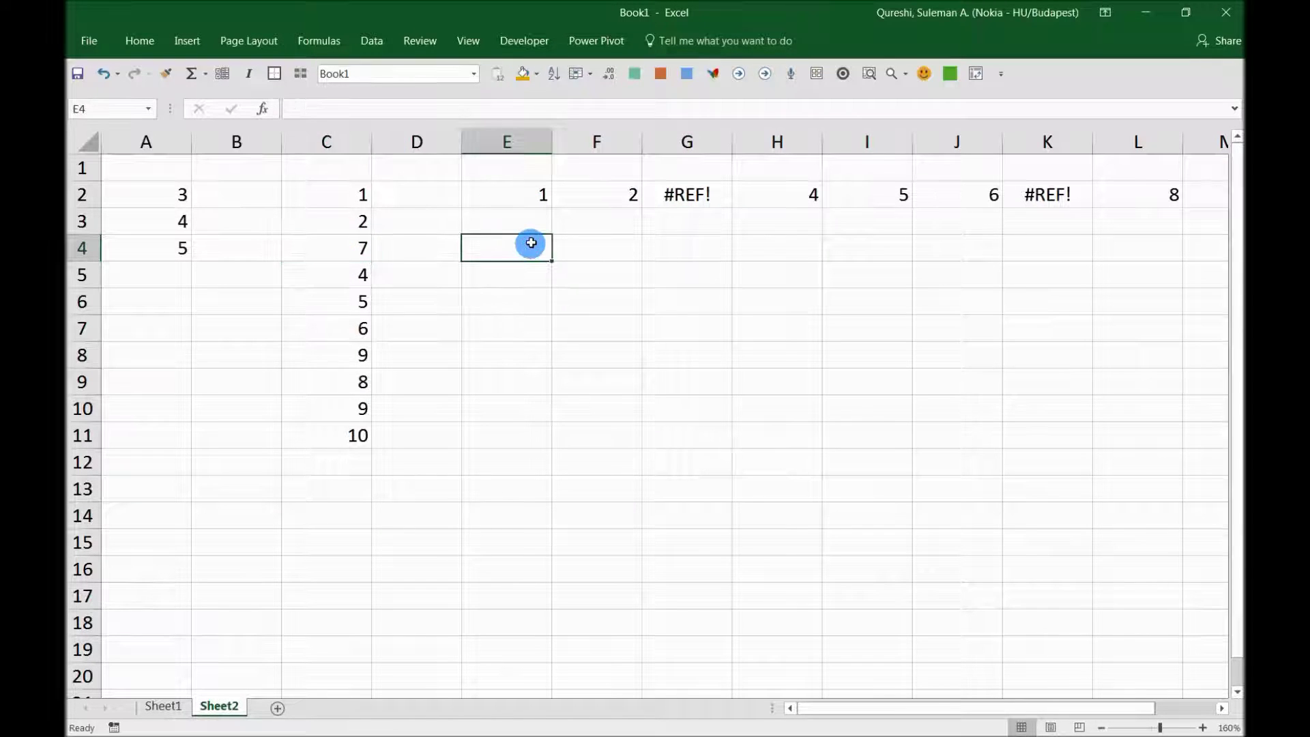
key("ctrl+z")
left_click(511, 242)
key("Escape")
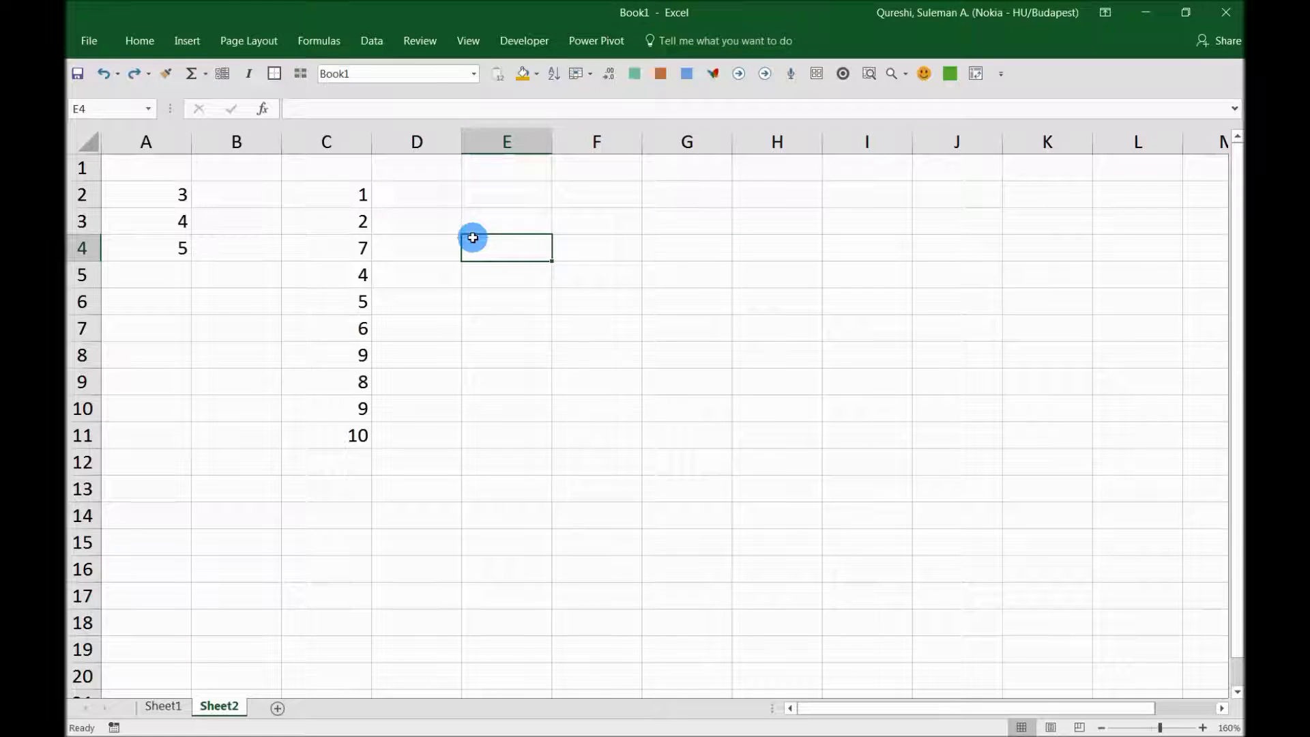
Step: Make C4 and C8 absolute with F4: =SUM($A$2:$A$3) and =SUM($A$3:$A$4)
left_click(348, 220)
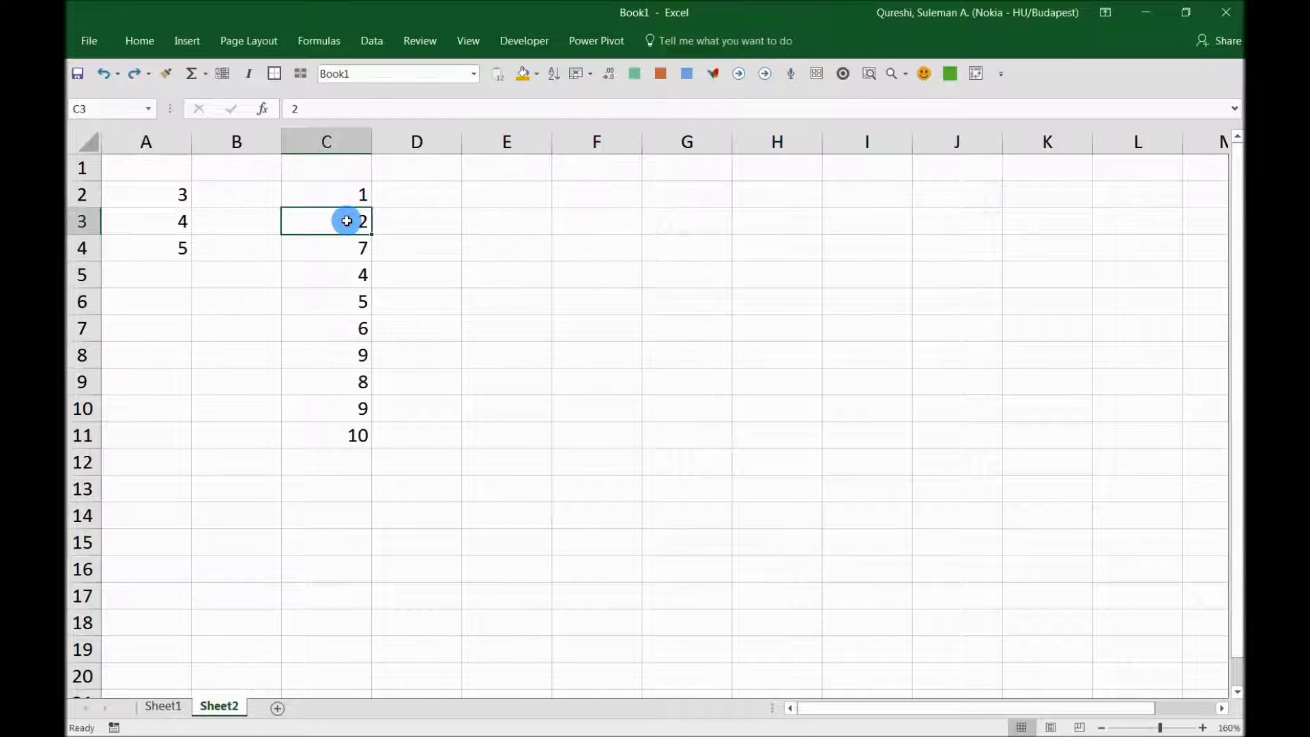
left_click(355, 244)
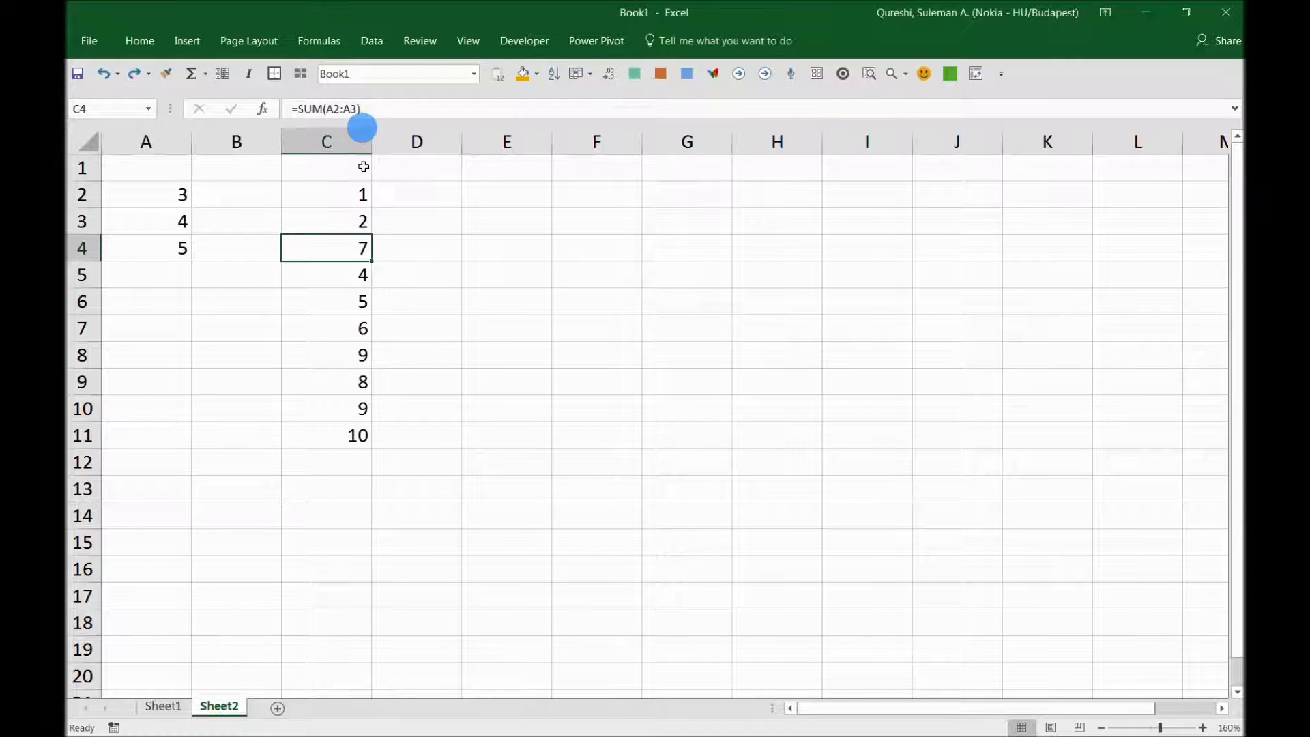
left_click(334, 109)
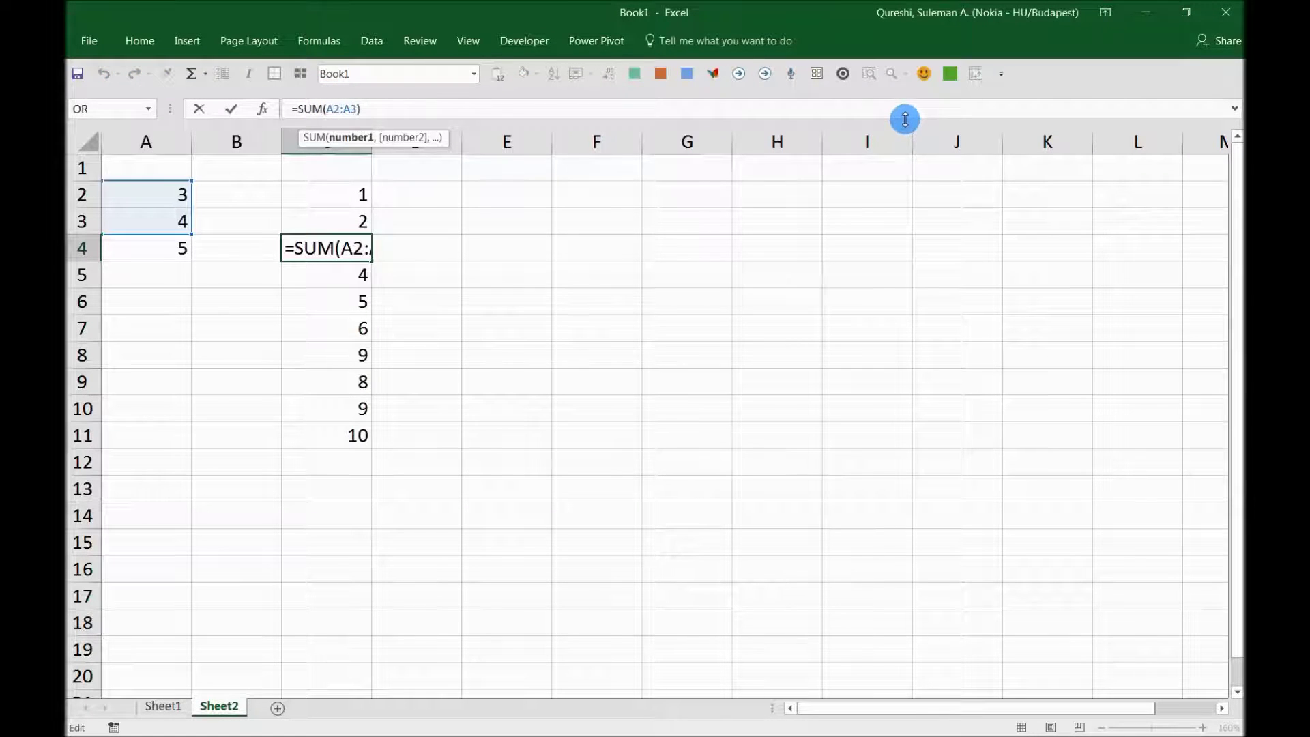
key("F4")
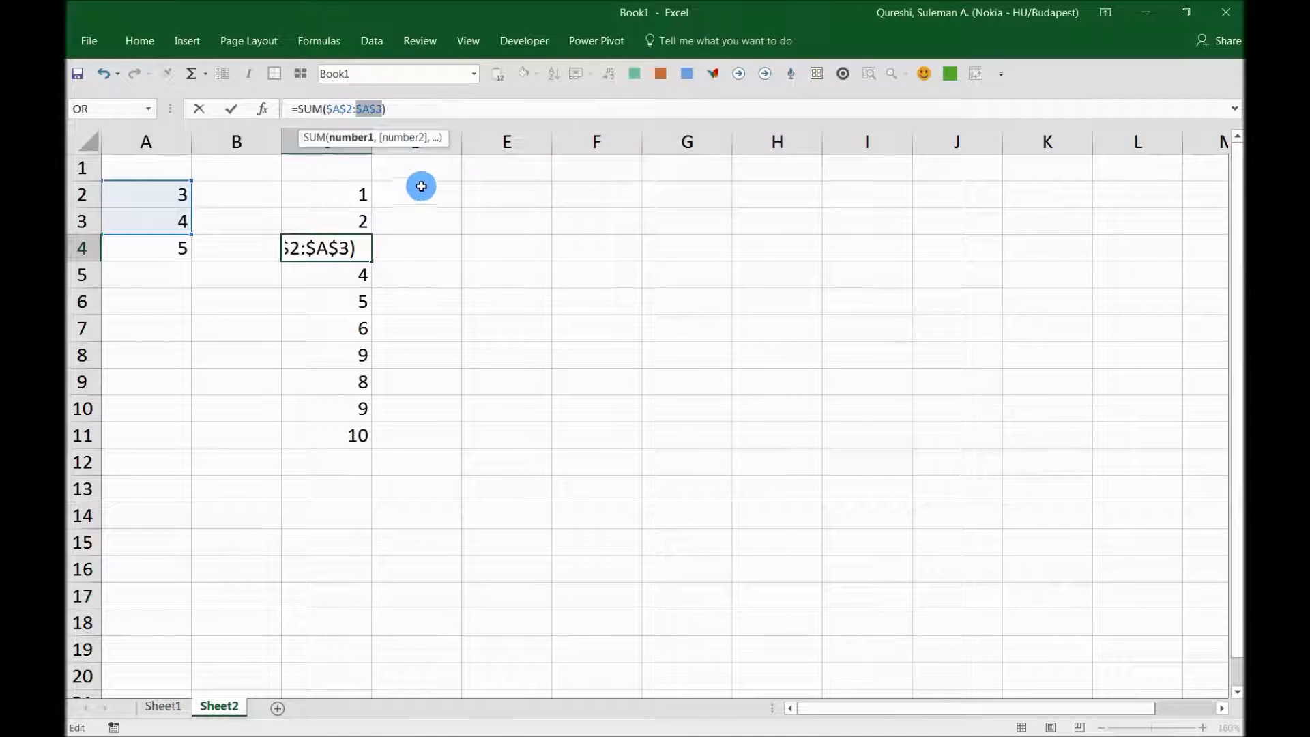
key("Return")
left_click(363, 354)
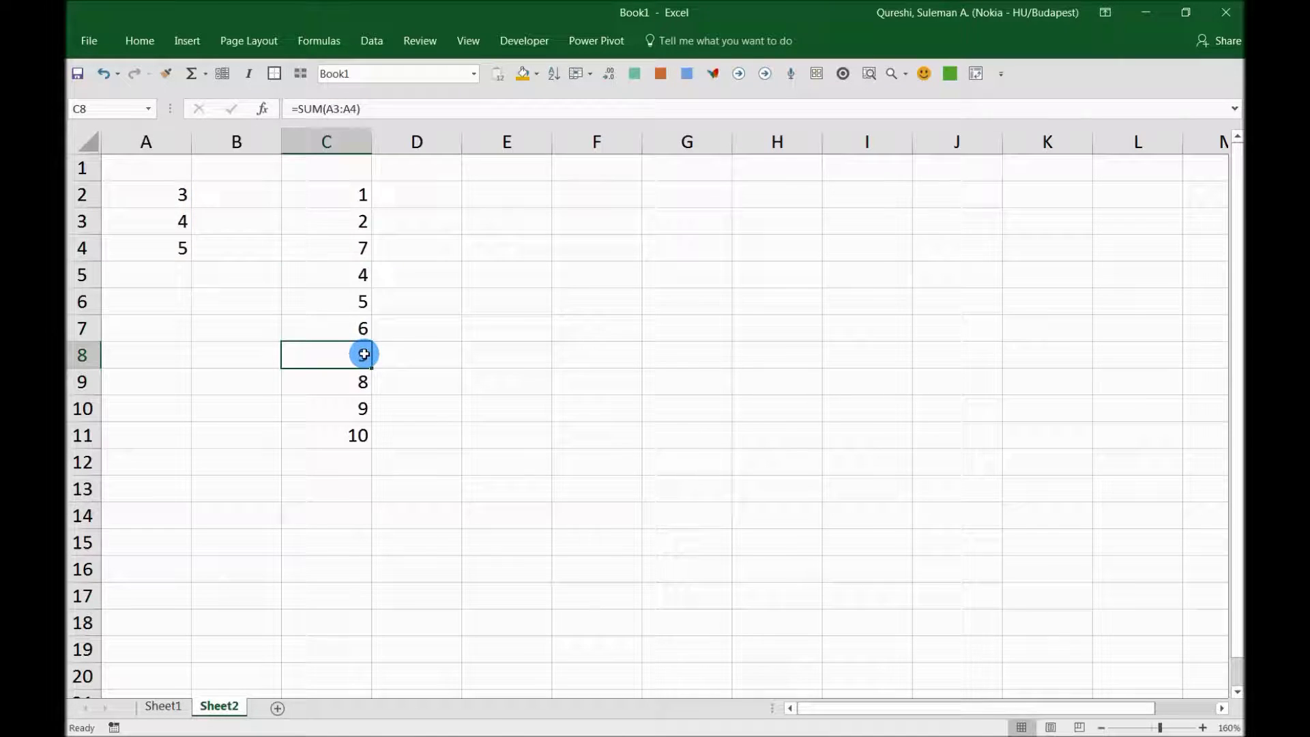
left_click(339, 108)
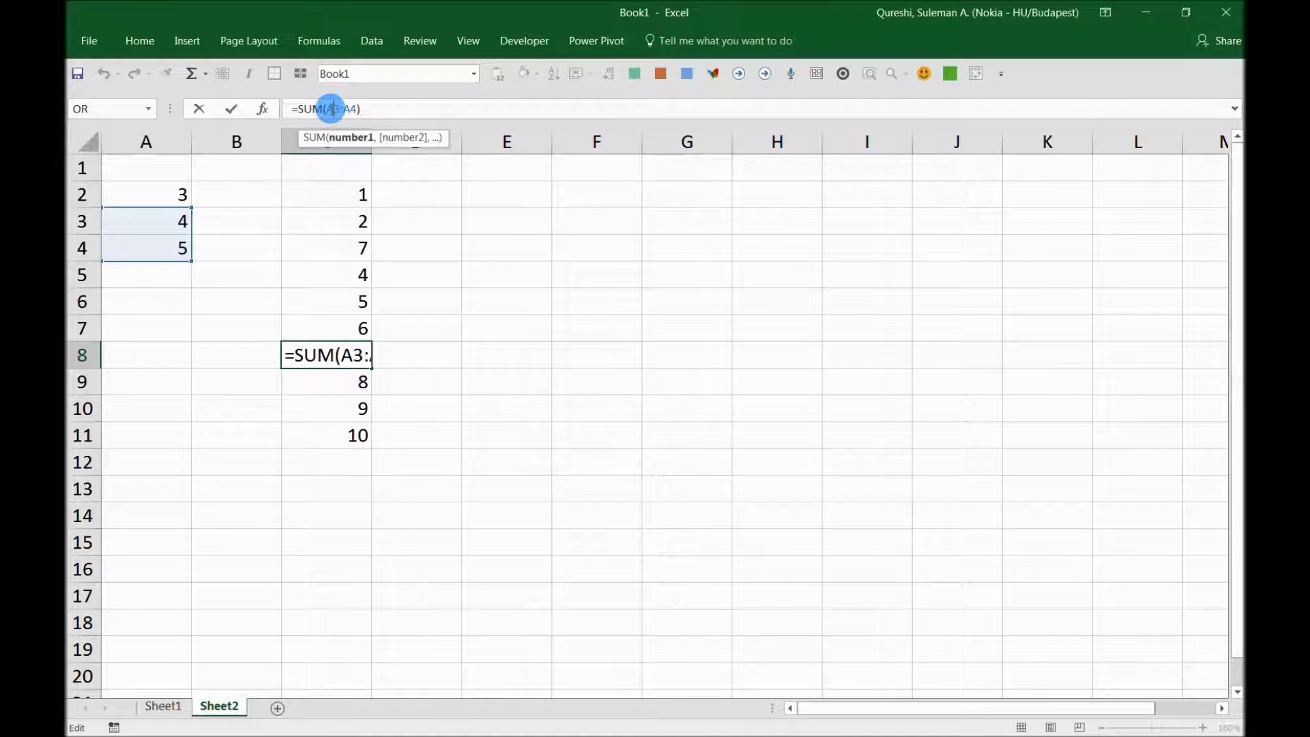
key("F4")
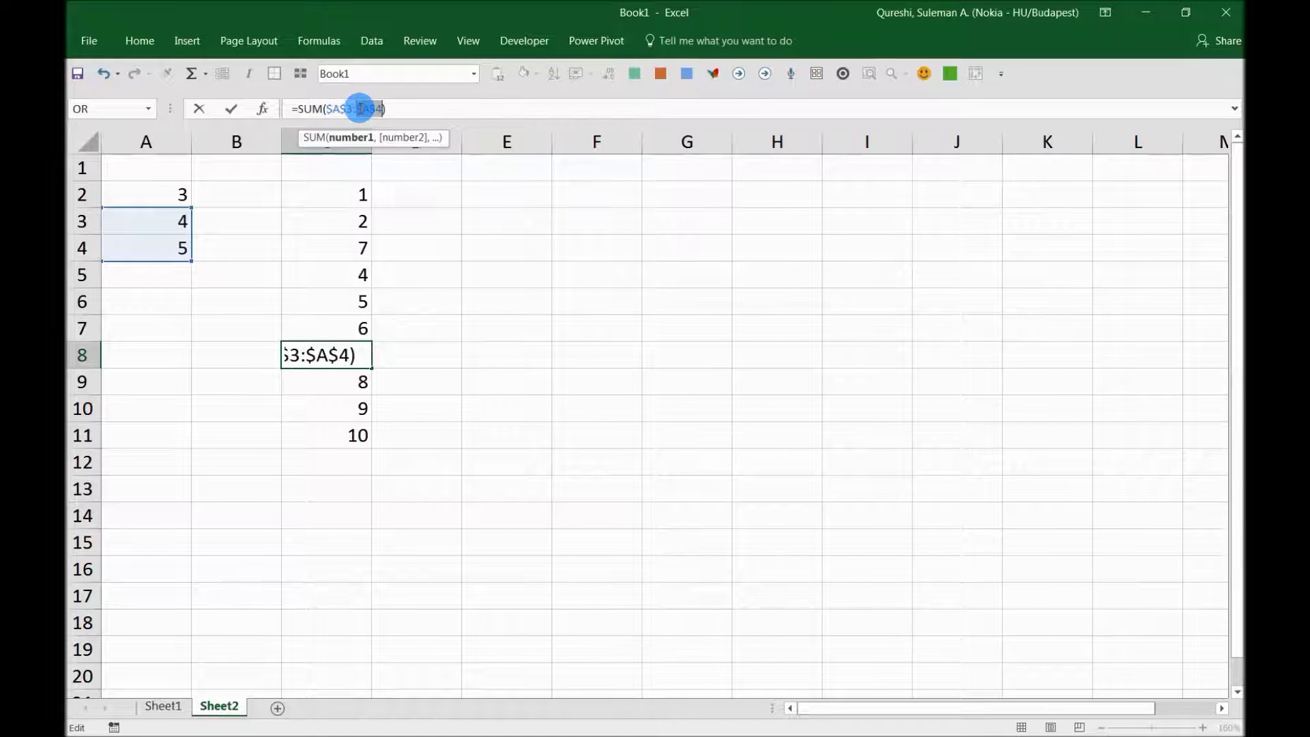
key("Return")
Step: Select the values and formulas in C2:C11, checking C4's SUM formula
left_click_drag(359, 194, 329, 436)
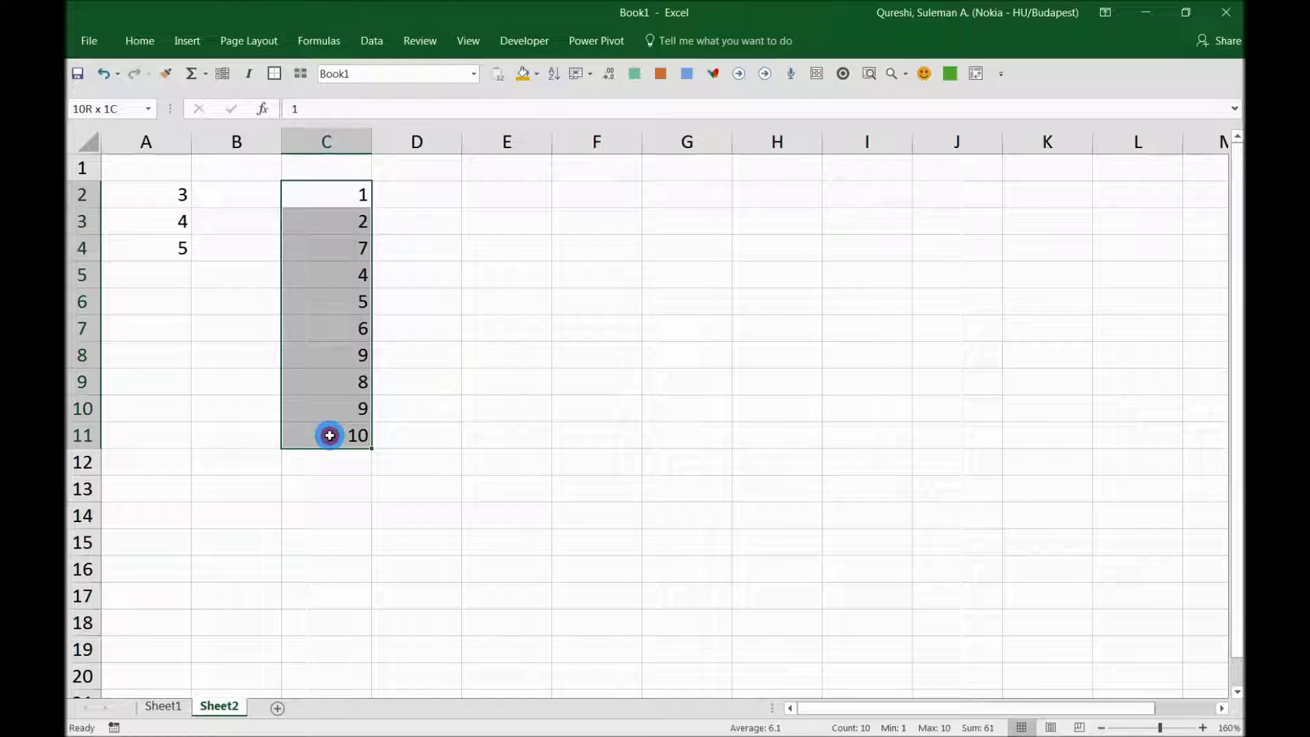
left_click(353, 272)
left_click(349, 252)
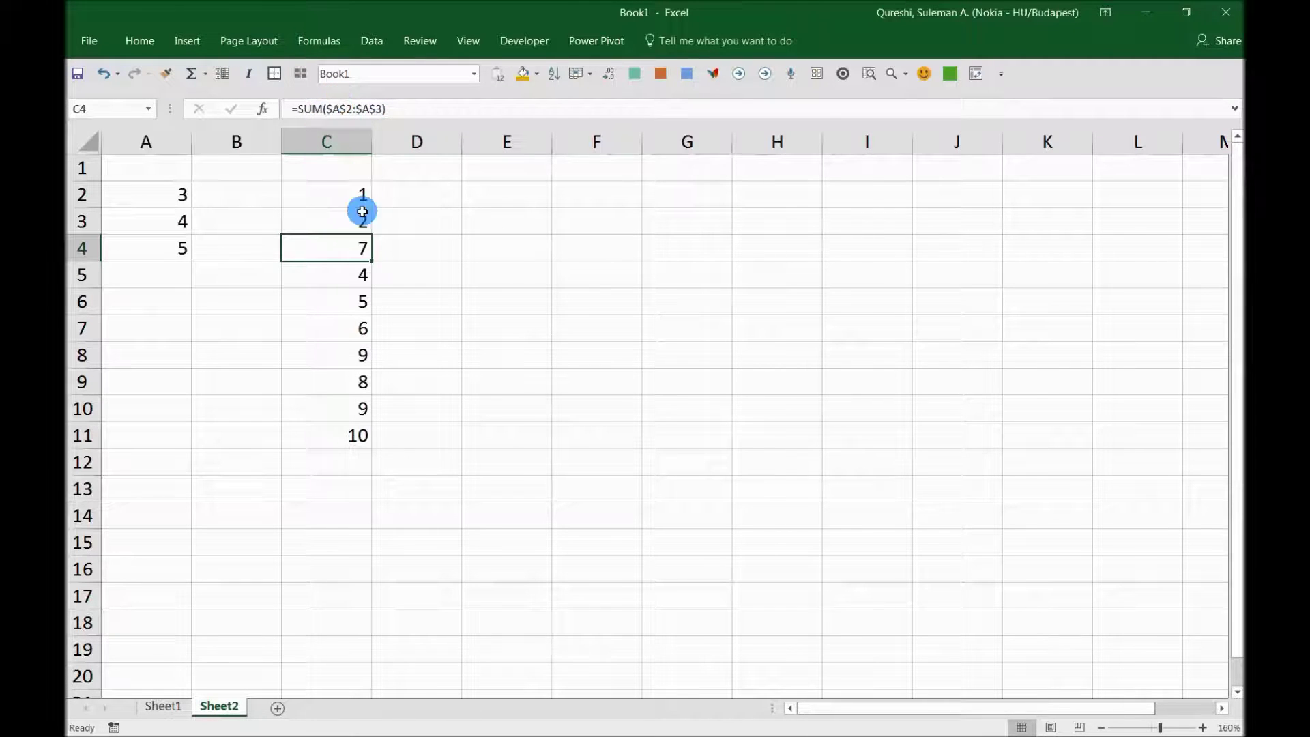
left_click_drag(354, 198, 348, 434)
Step: Copy C2:C11 and paste it transposed across row 2 starting at E2
key("ctrl+c")
left_click(511, 201)
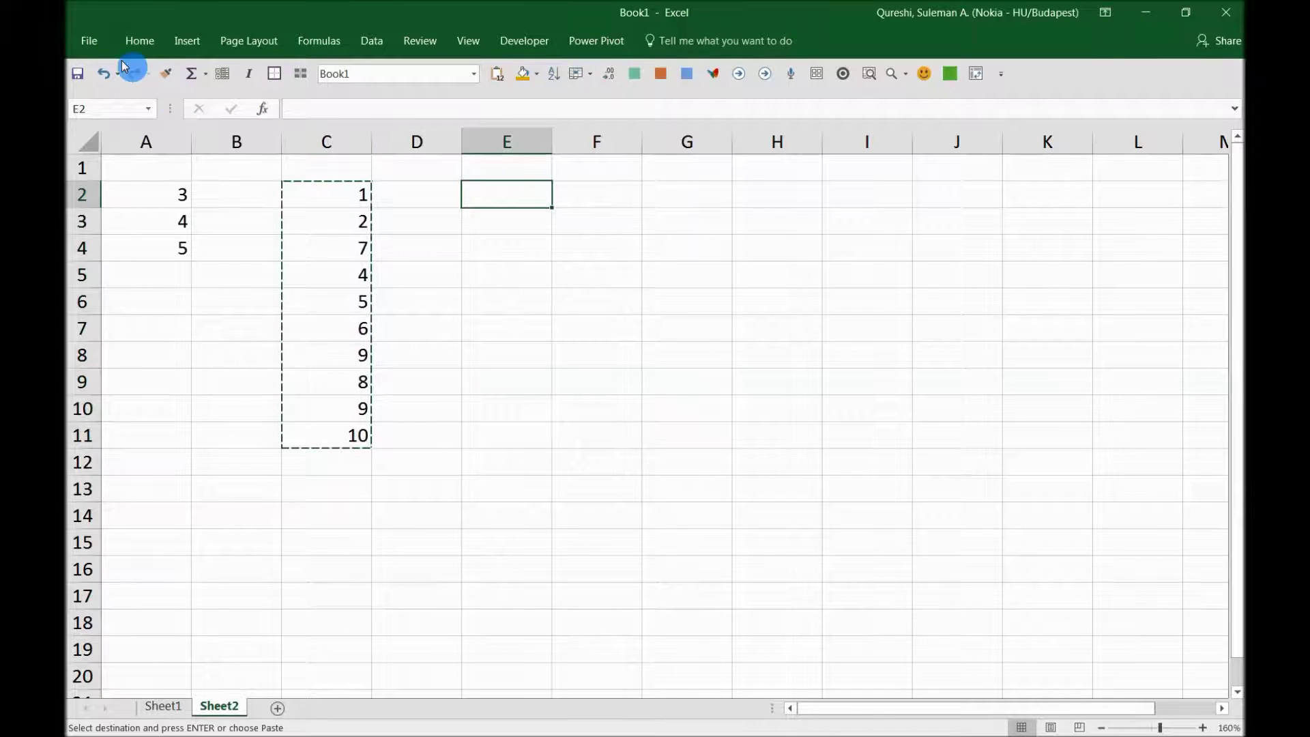
left_click(136, 40)
left_click(83, 105)
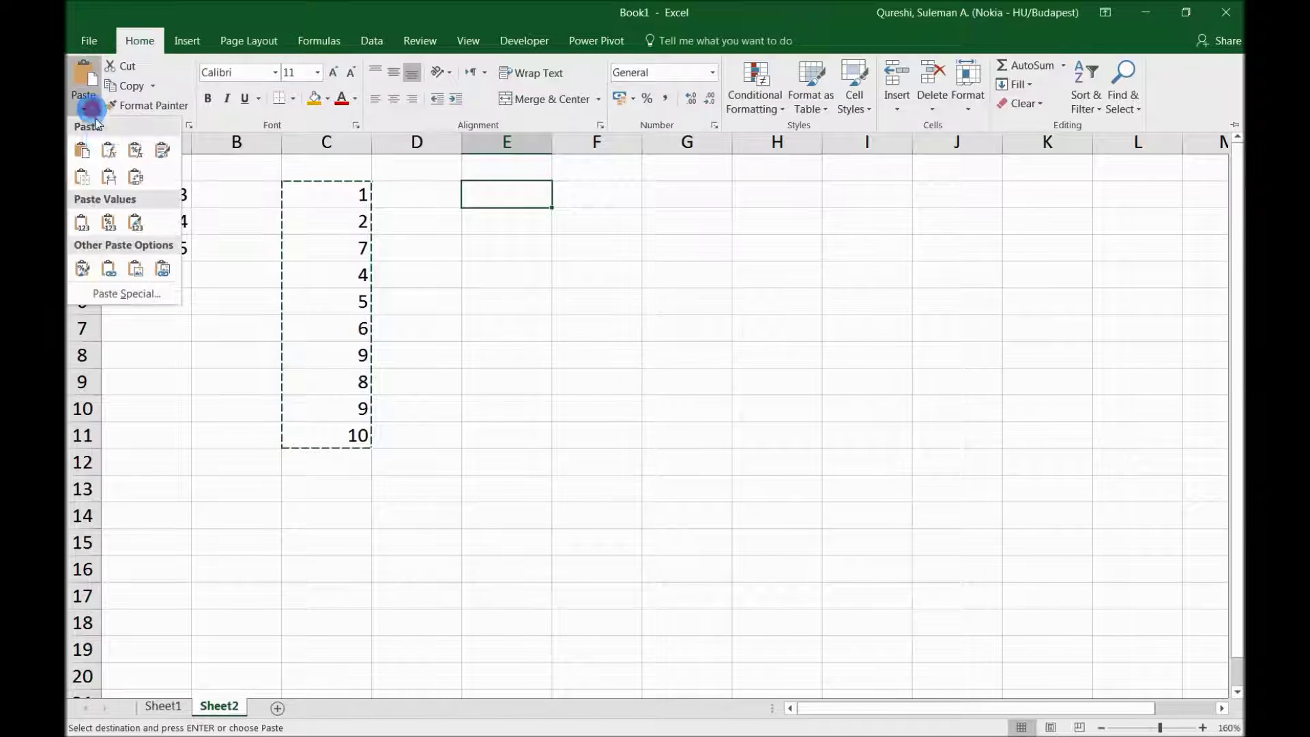
left_click(136, 177)
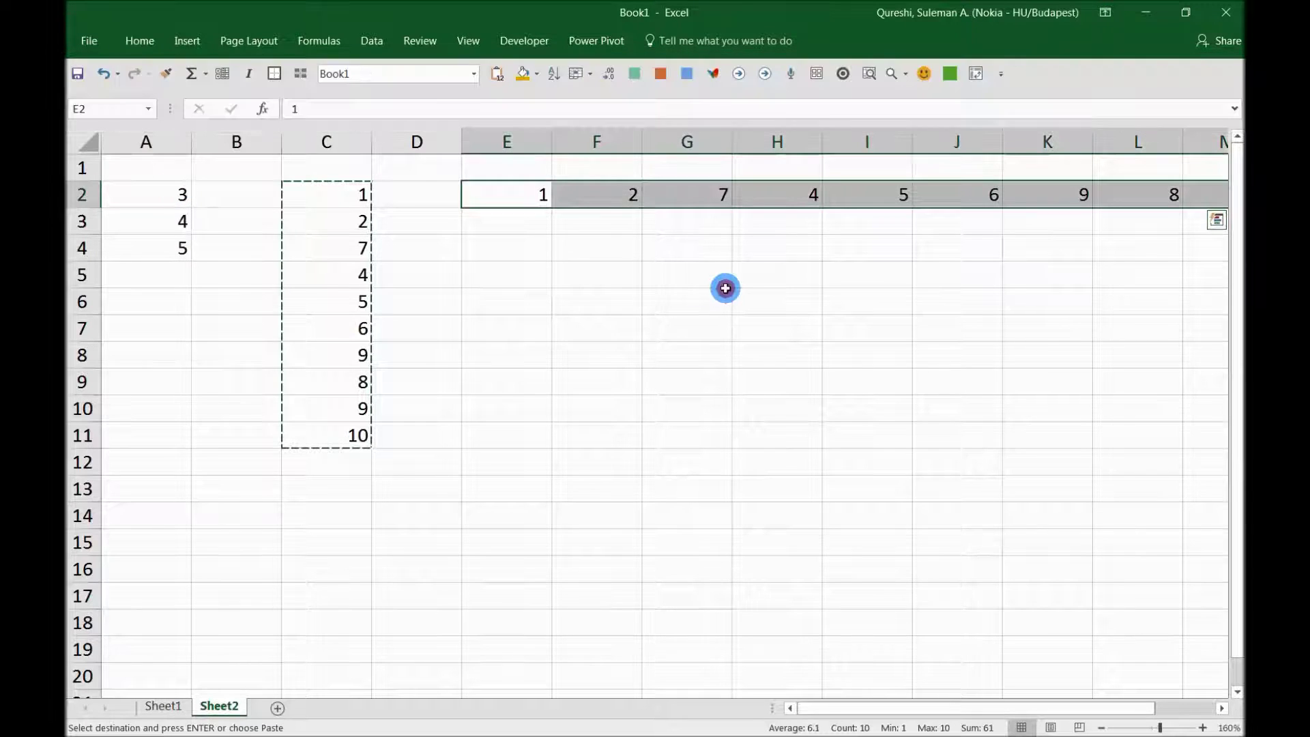
Step: Inspect G2's pasted formula, then undo the paste and the absolute references
left_click(768, 200)
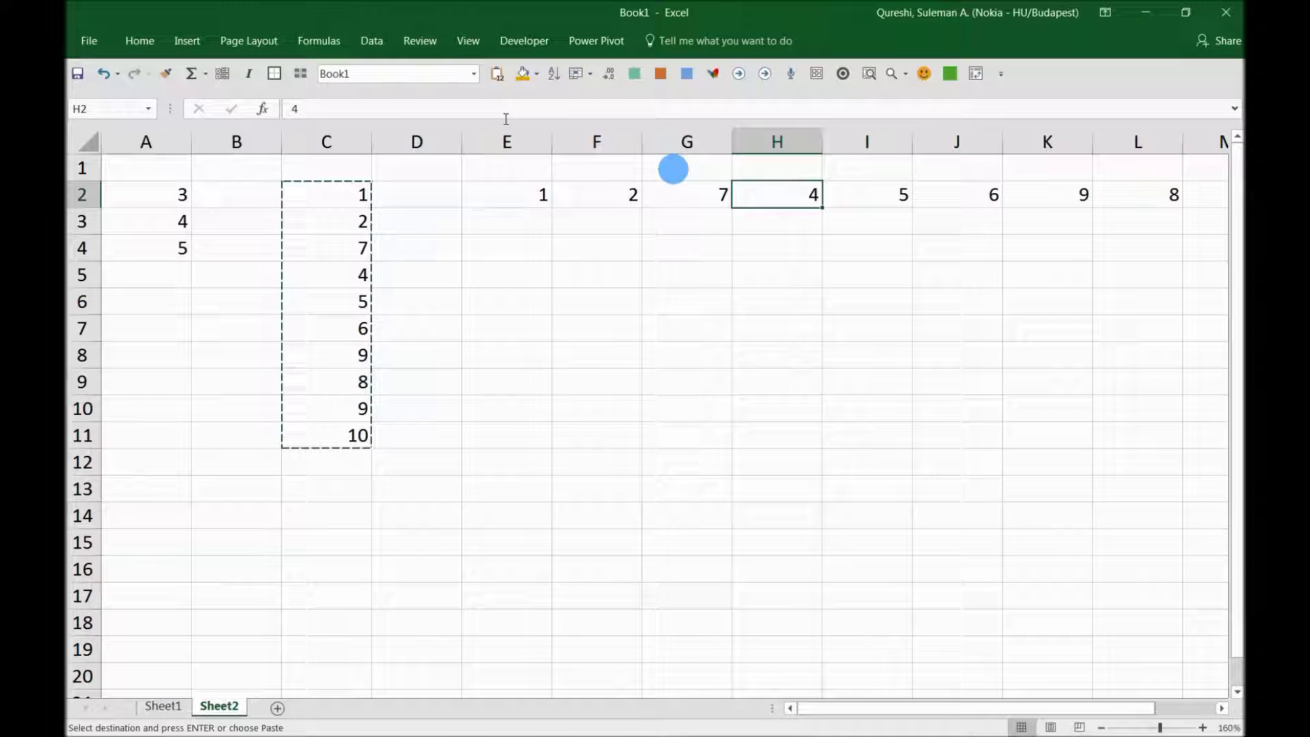
left_click(703, 194)
left_click(384, 103)
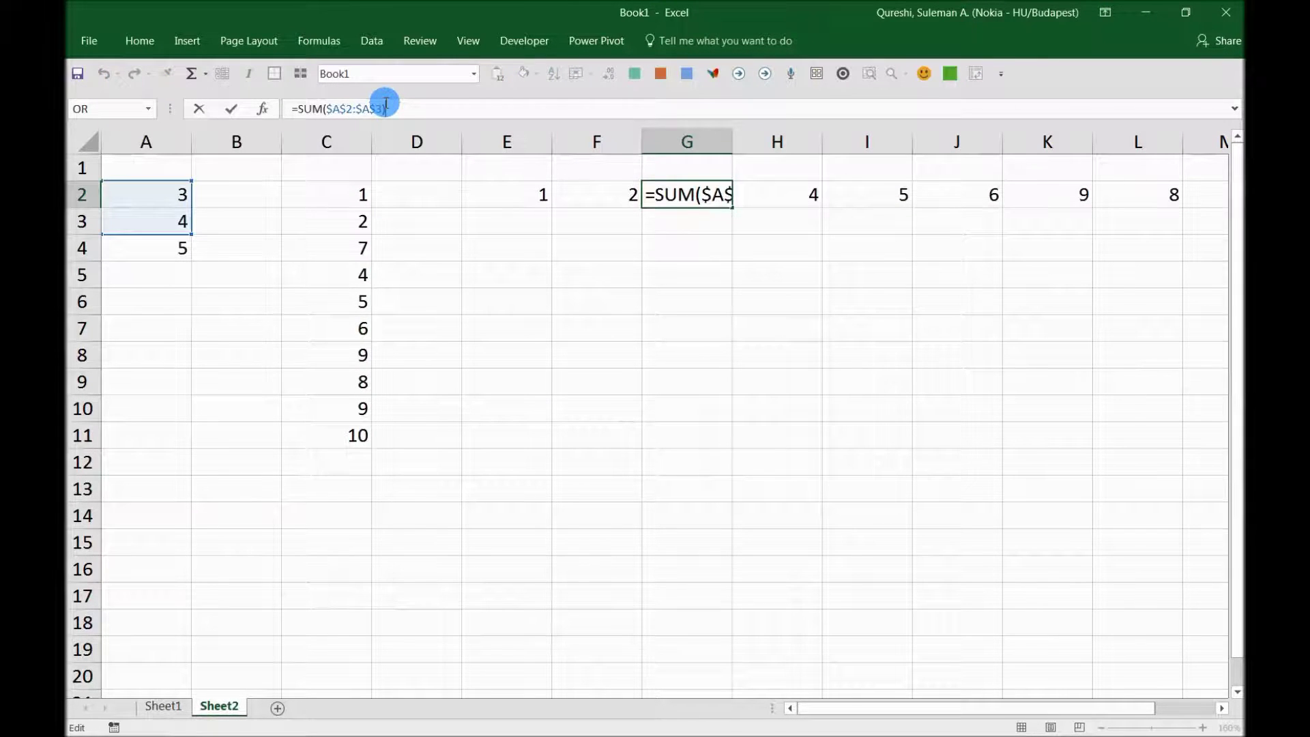
key("Escape")
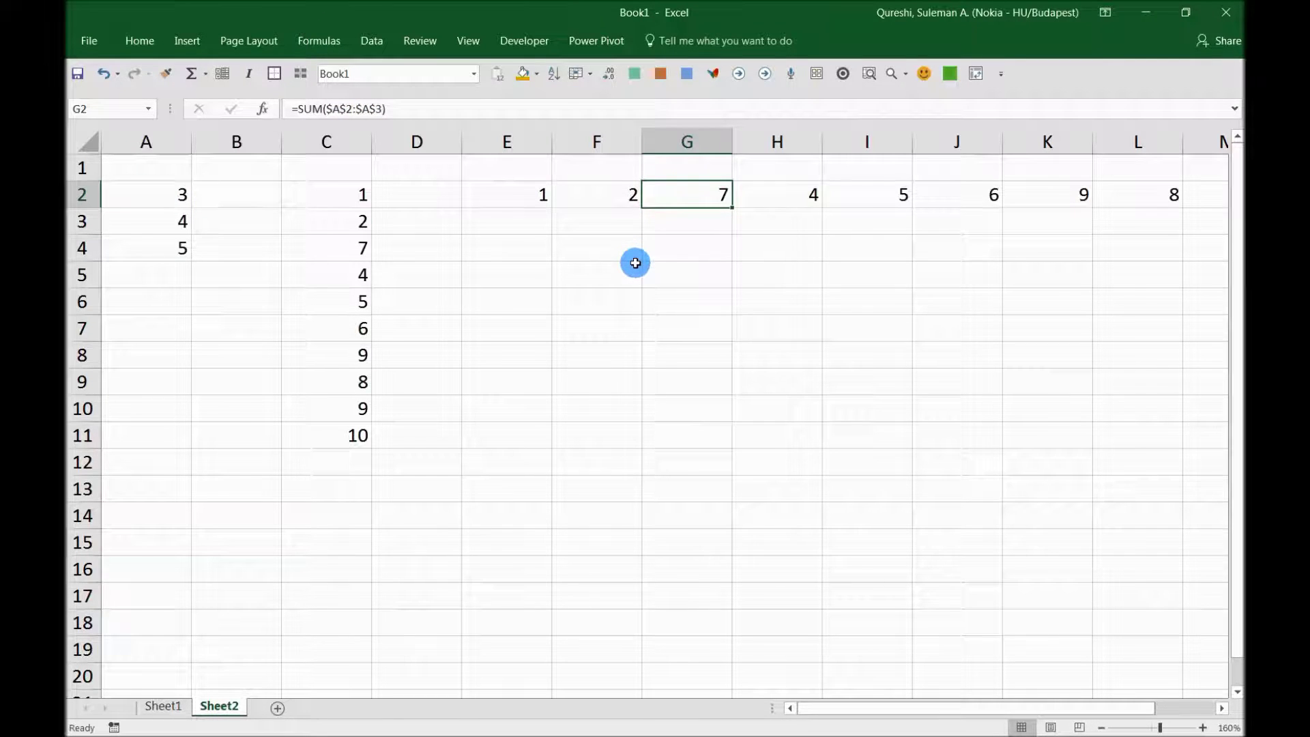
key("ctrl+z")
key("ctrl+z")
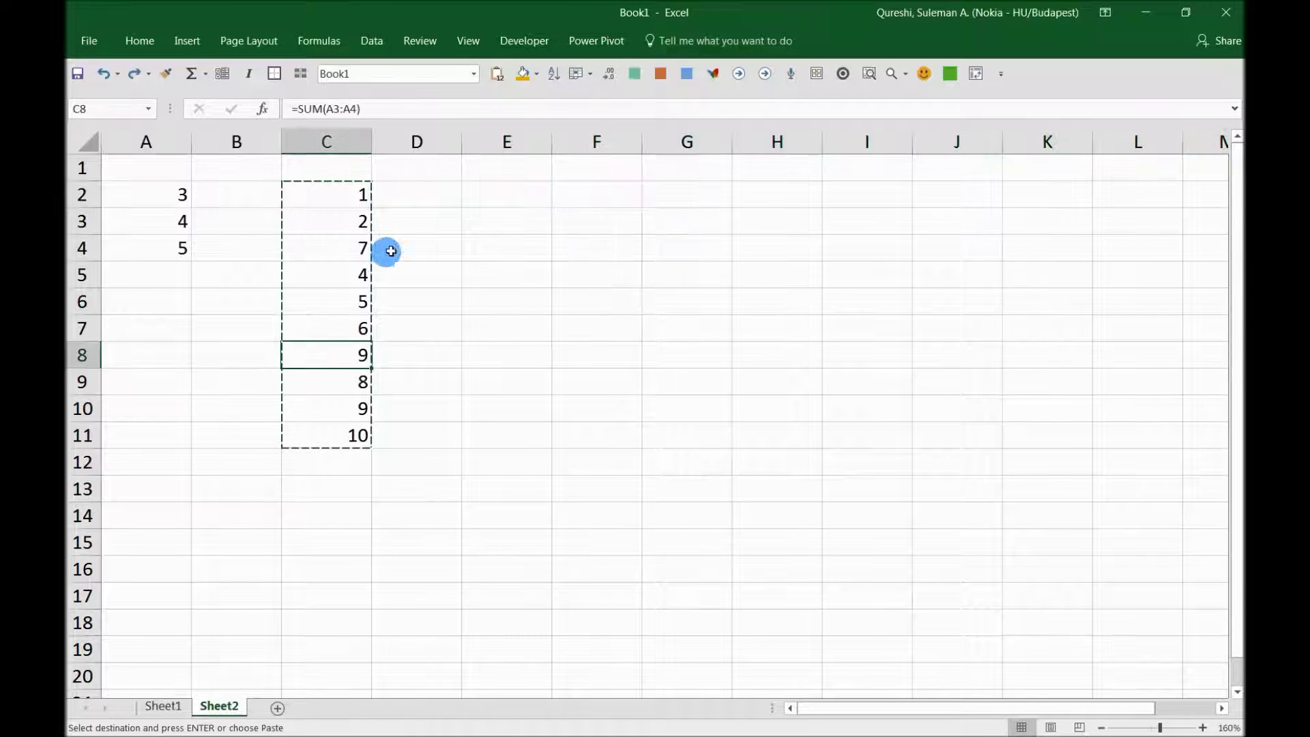
key("ctrl+z")
left_click(491, 273)
left_click(324, 247)
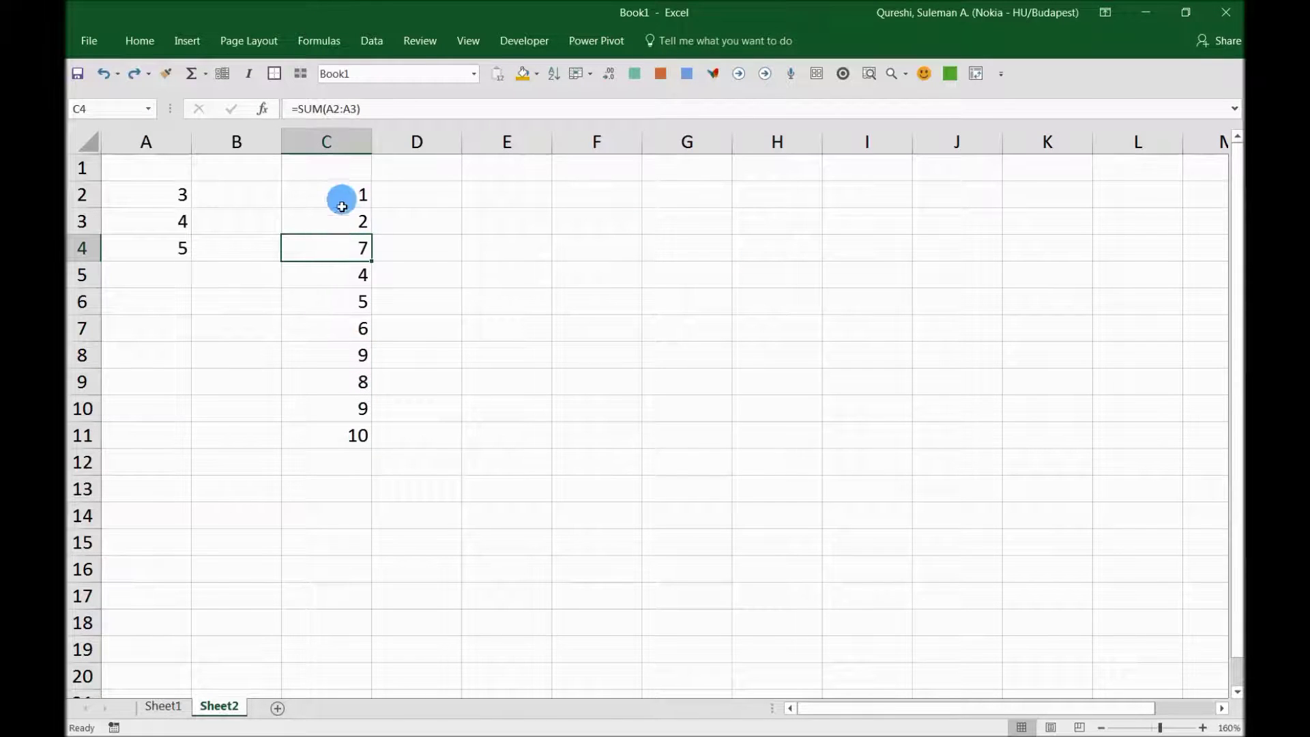
left_click(358, 330)
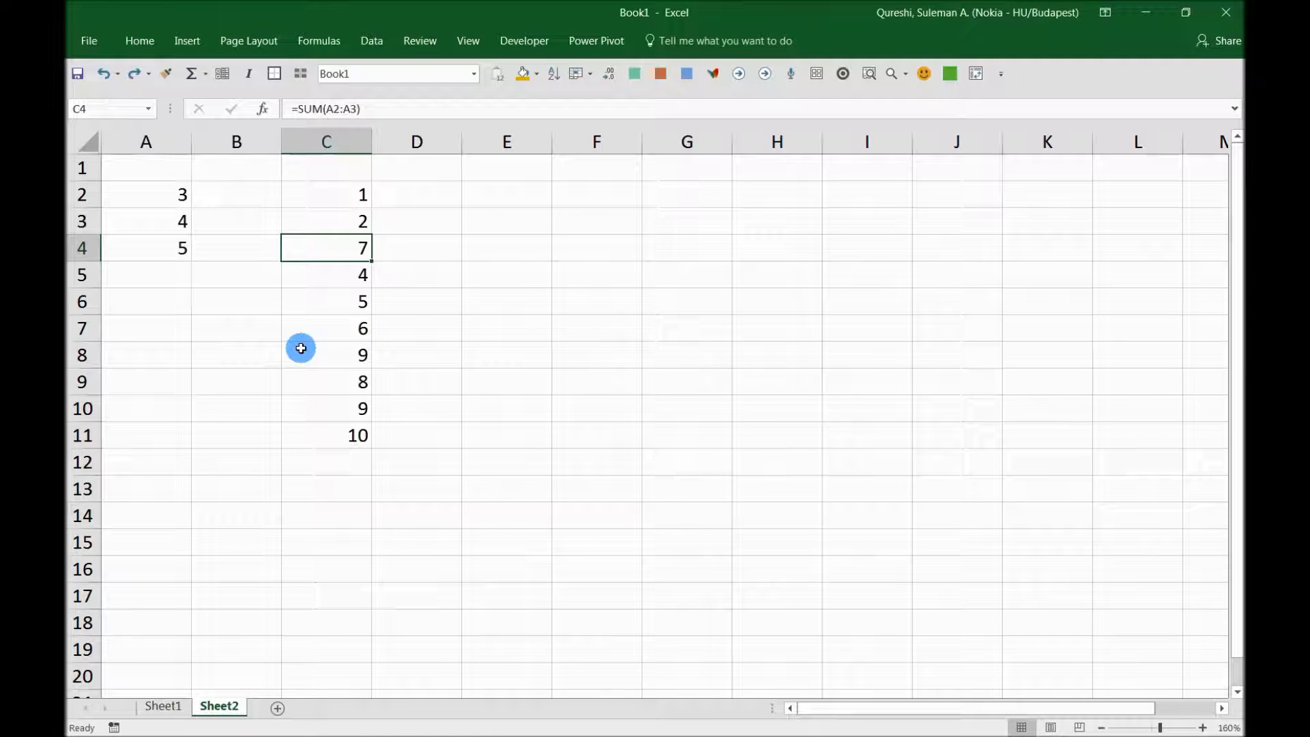
left_click(356, 145)
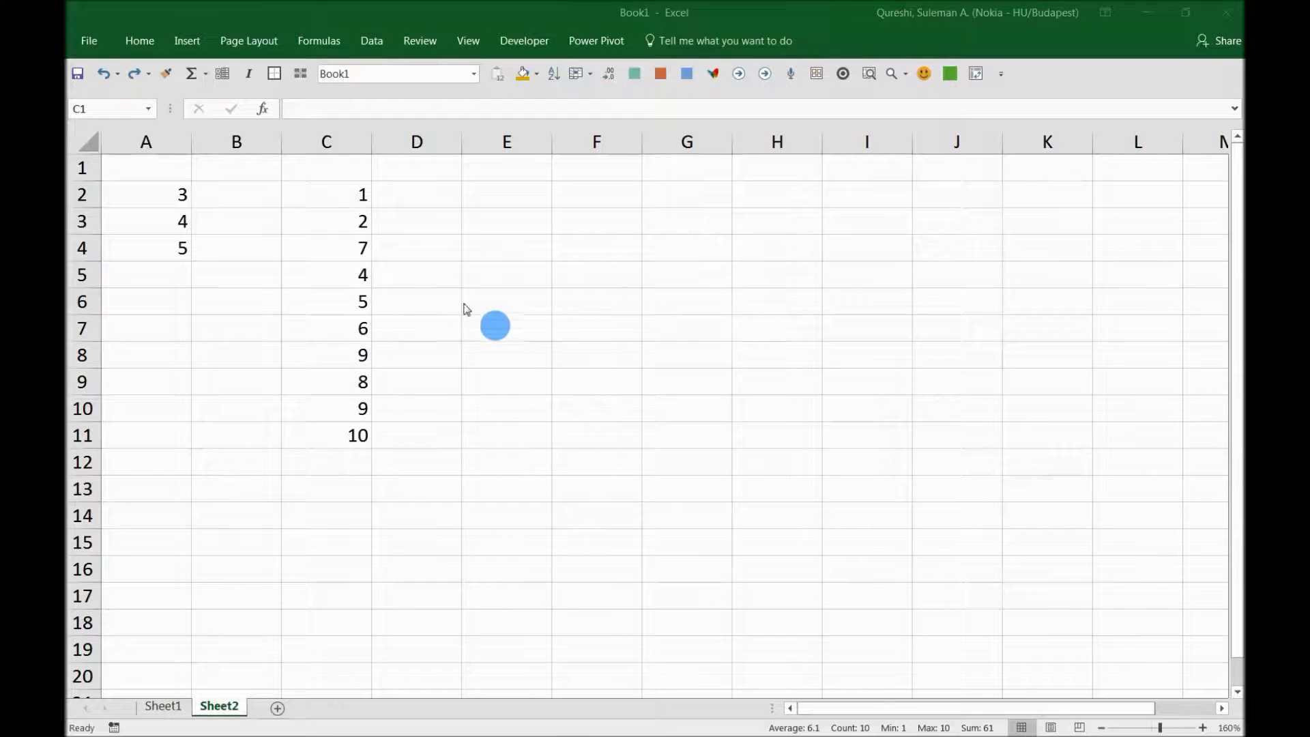
Step: Replace every = with # in column C, turning the SUM formulas into #SUM text
left_click(322, 140)
key("ctrl+h")
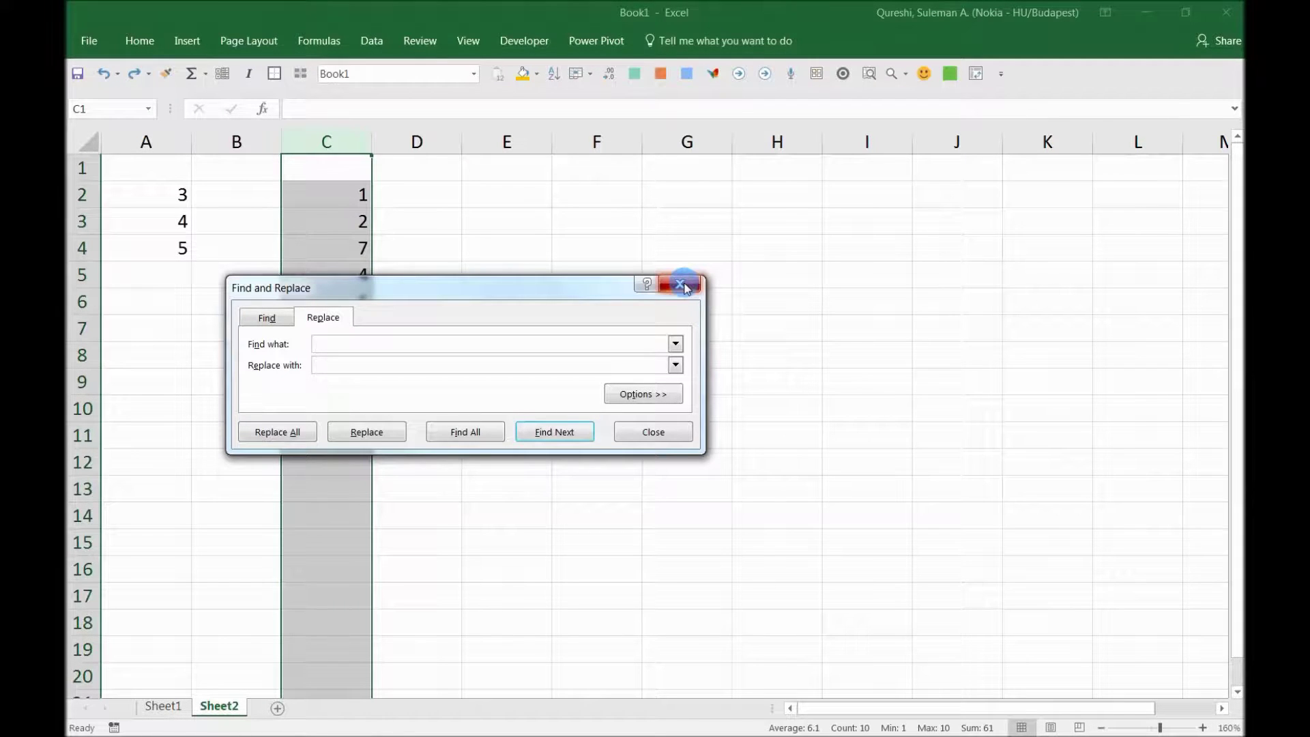
left_click(434, 365)
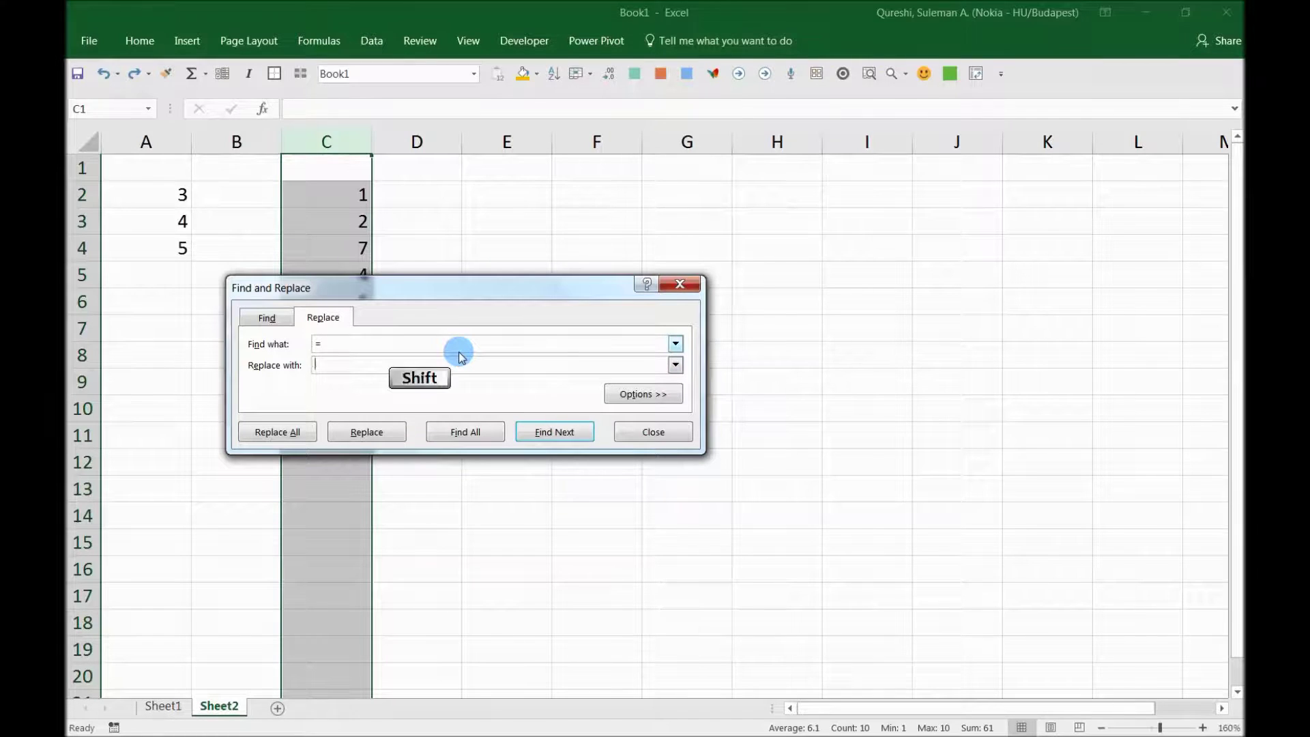
type("#")
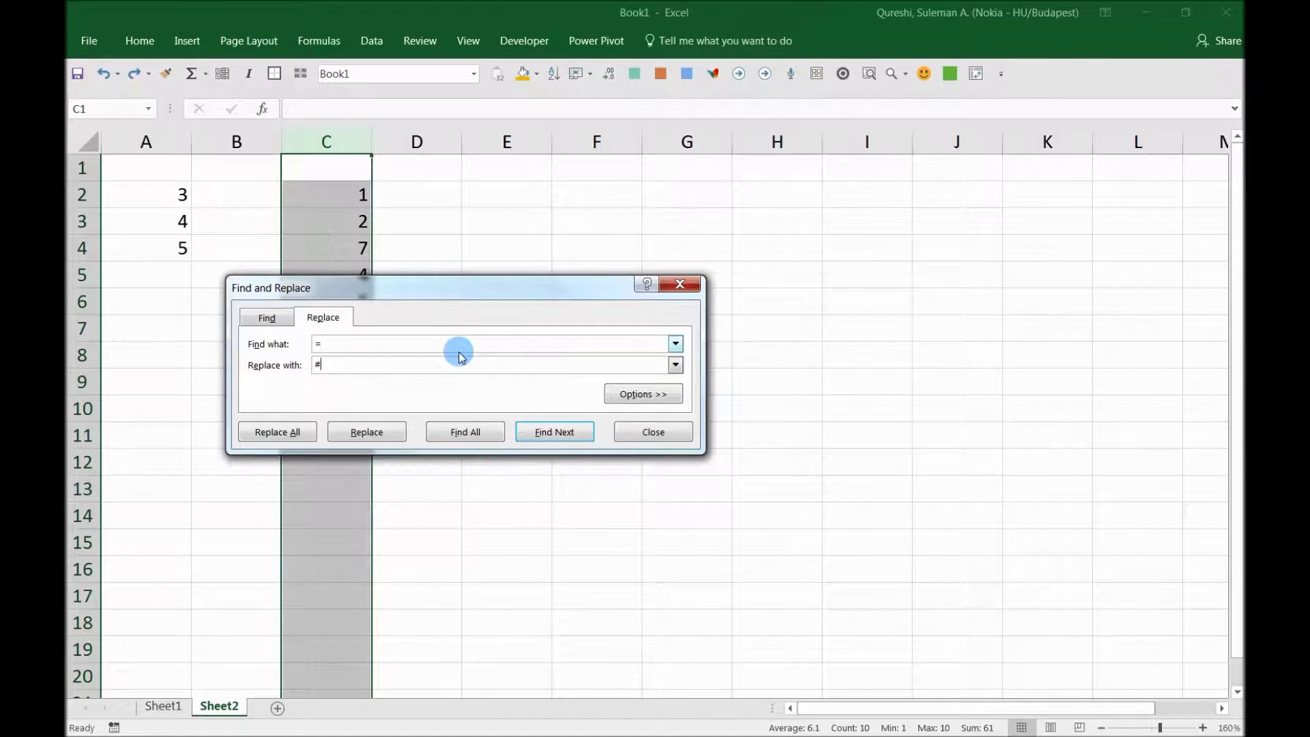
left_click(492, 435)
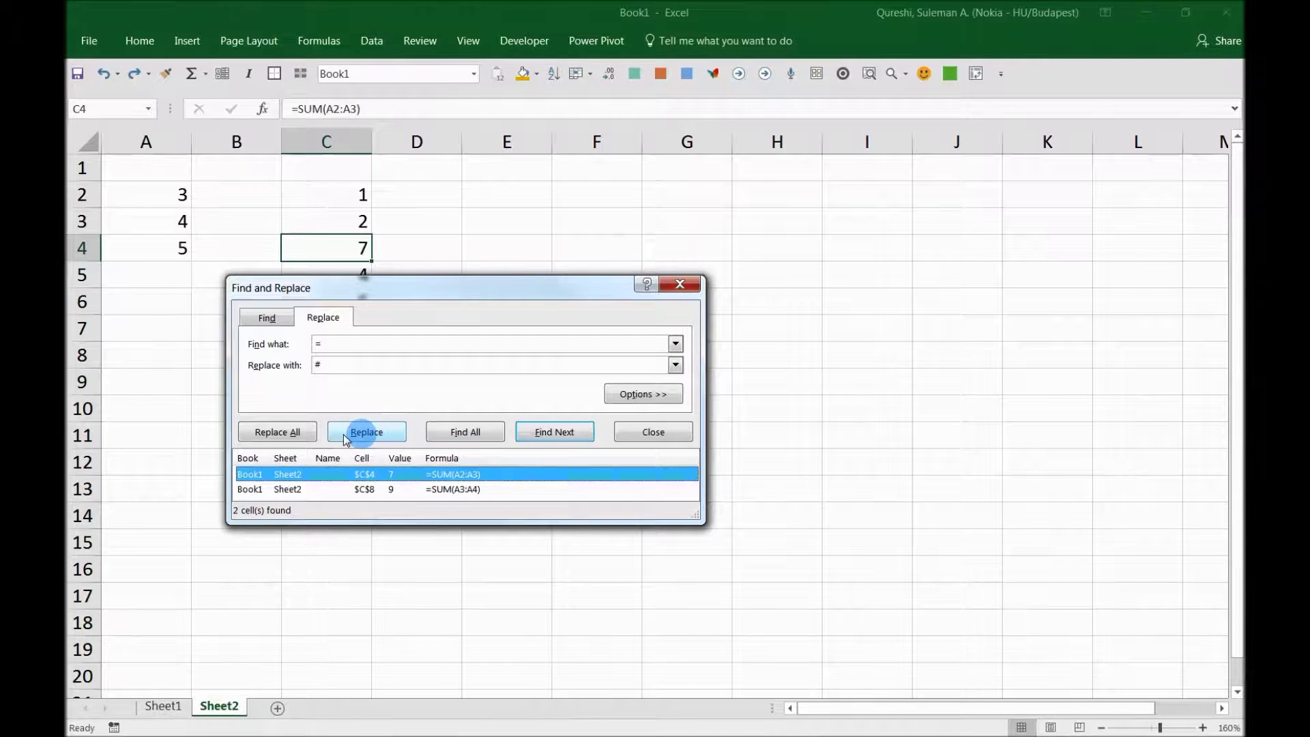
left_click(281, 432)
left_click(660, 423)
left_click(659, 430)
left_click(529, 380)
left_click(354, 164)
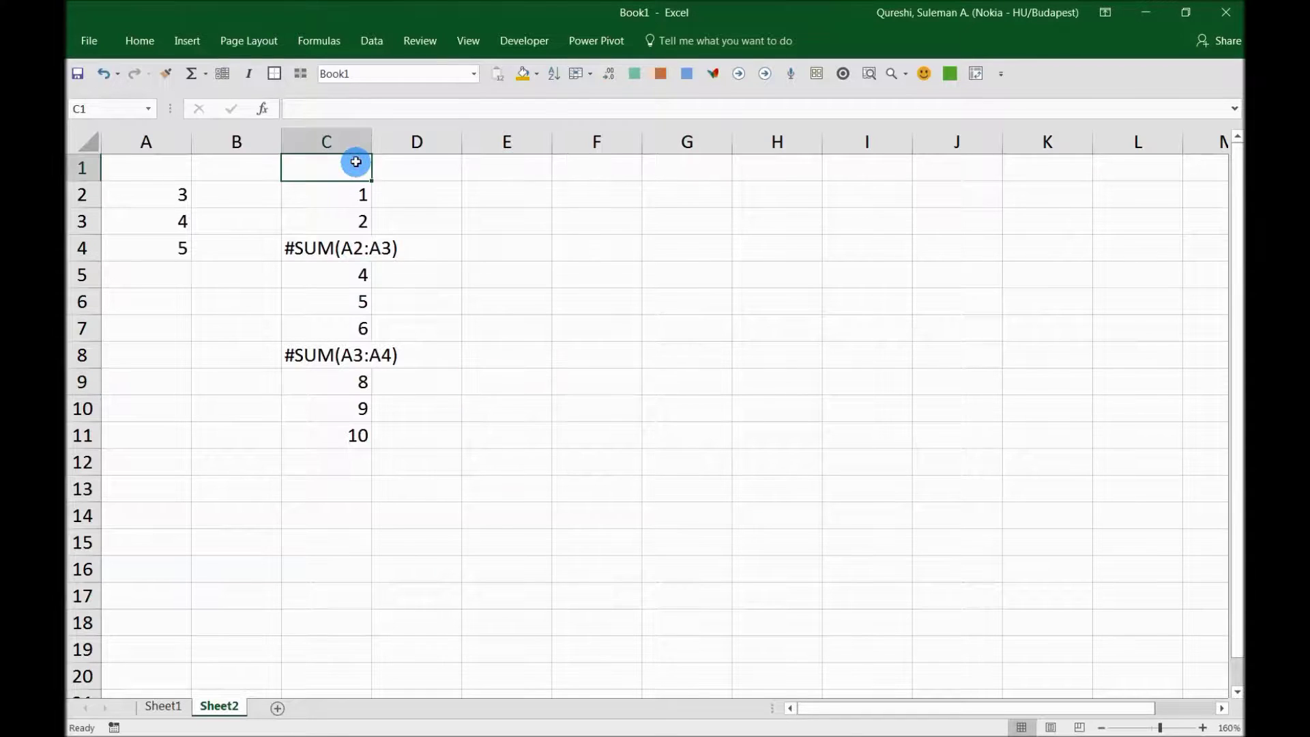
Step: Copy C2:C11 and paste it transposed across row 2 from E2
left_click_drag(342, 193, 326, 446)
key("ctrl+c")
left_click(532, 200)
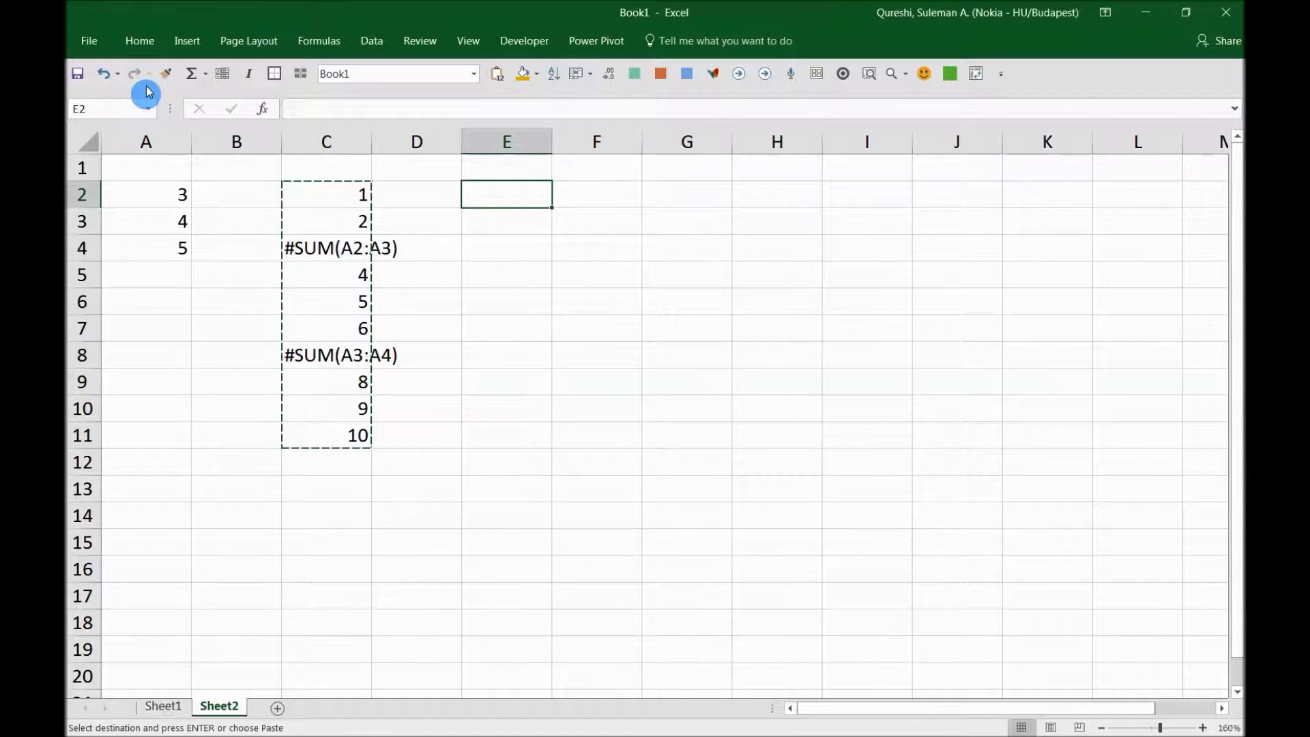
left_click(139, 40)
left_click(87, 107)
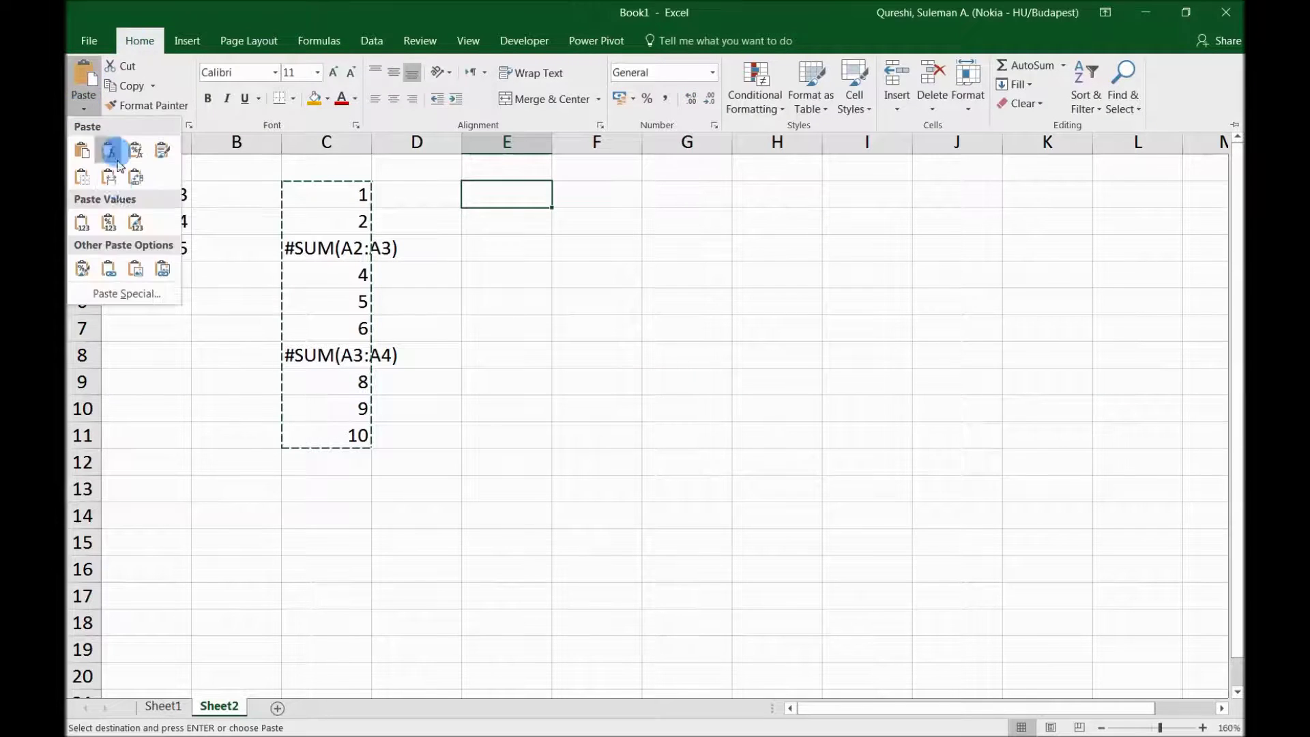
left_click(134, 176)
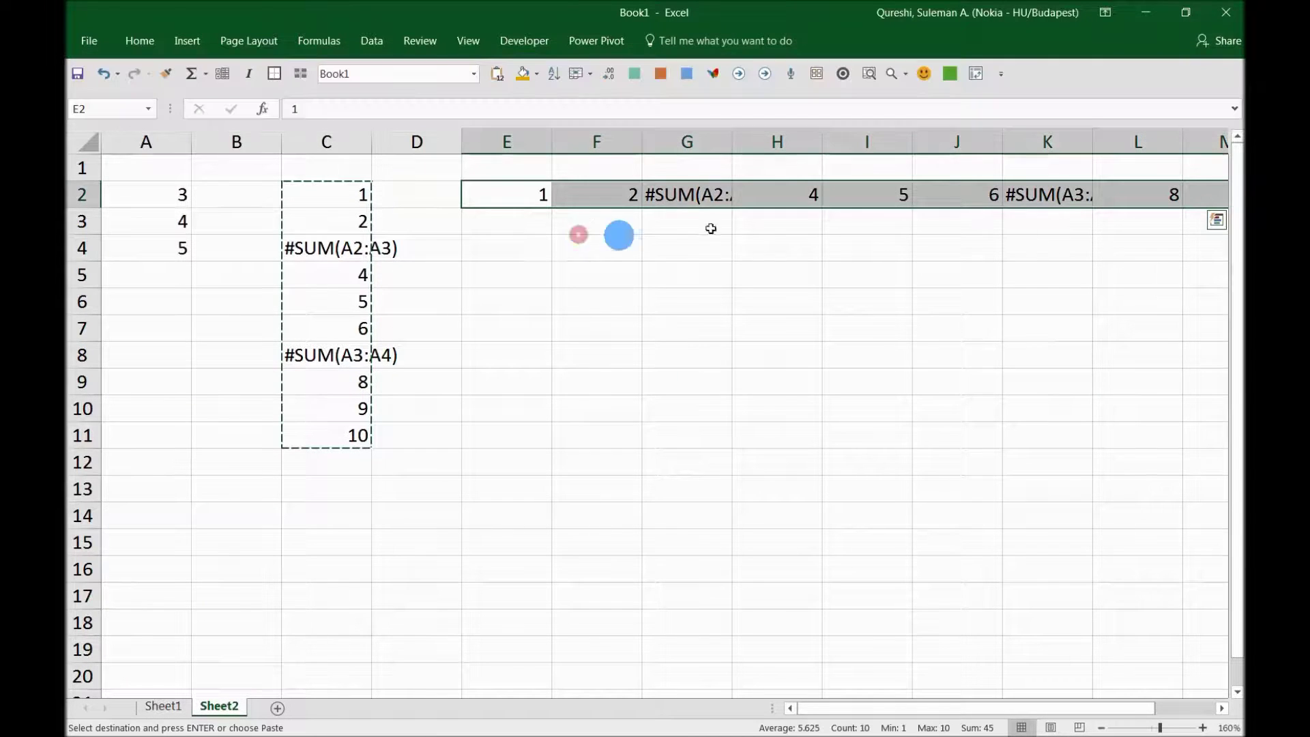
Step: Select row 2 together with column C
left_click(68, 195)
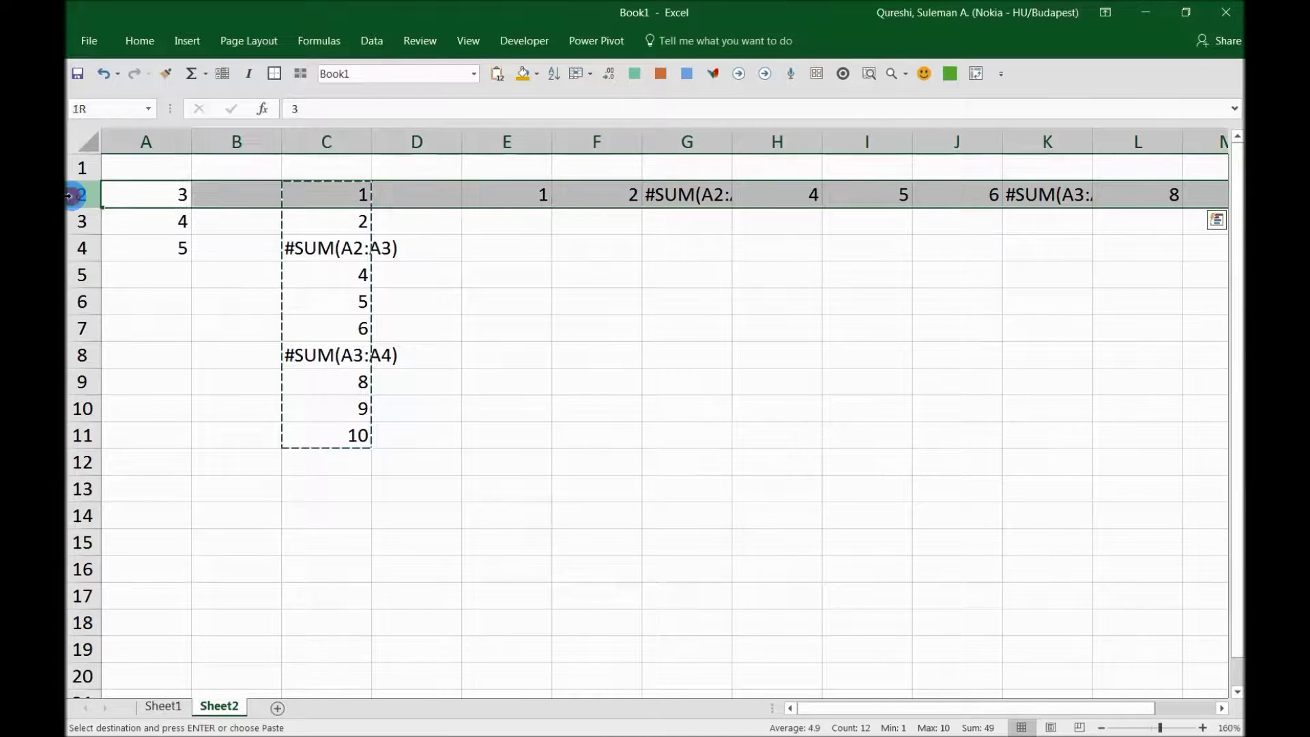
left_click(317, 146)
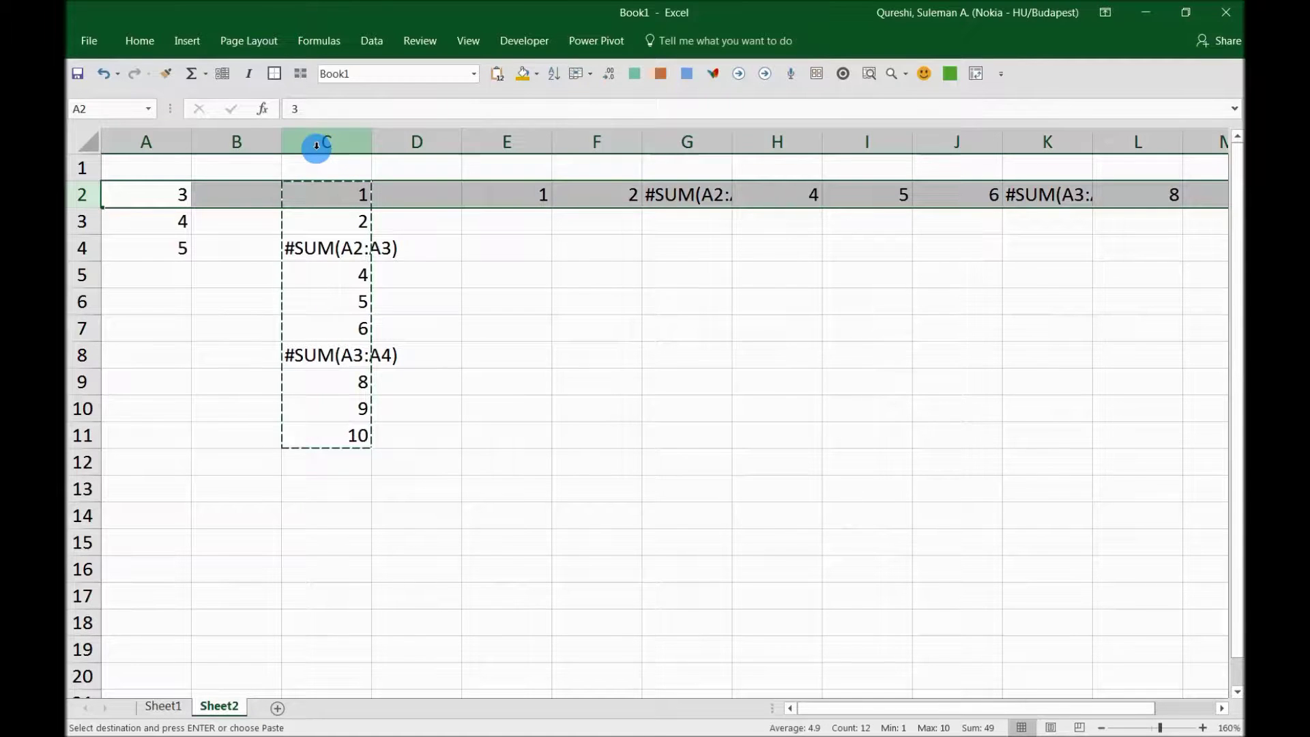
left_click(364, 218)
Step: Replace every # with = to restore the SUM formulas
key("ctrl+h")
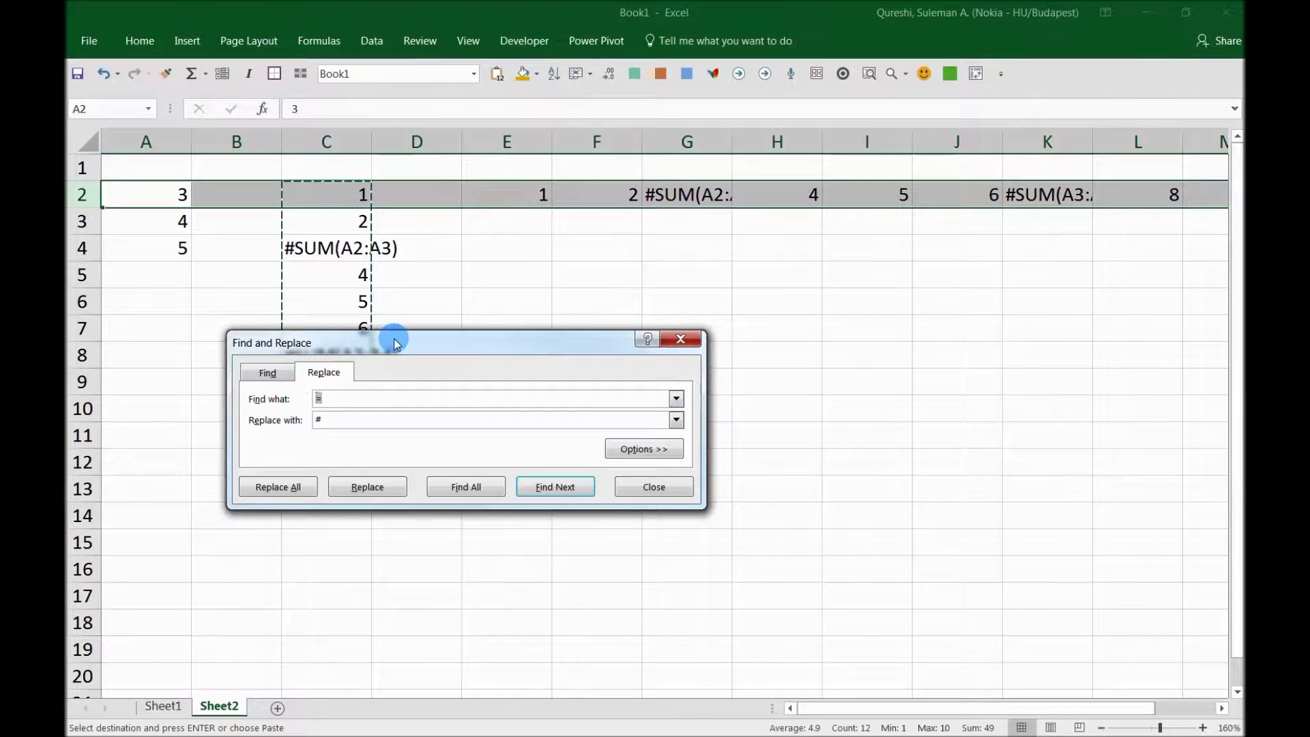
key("shift")
double_click(366, 418)
type("=")
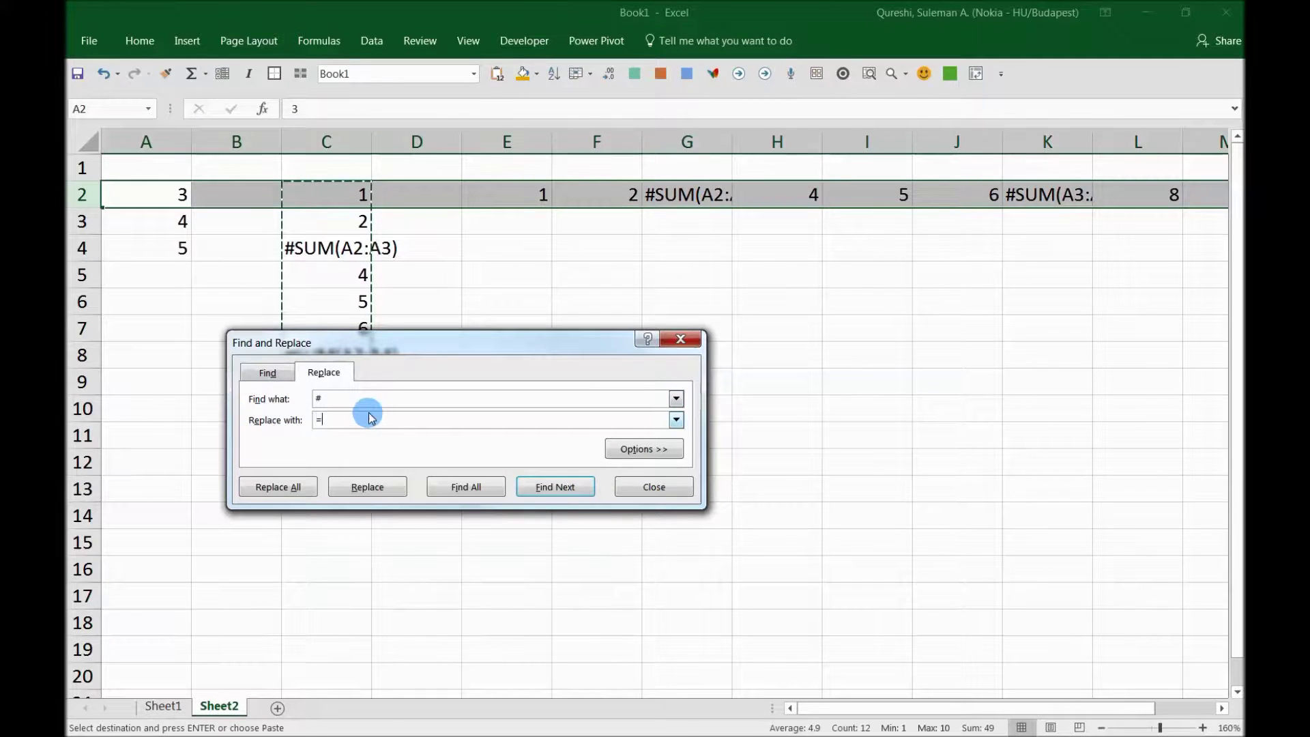
left_click(471, 492)
left_click(260, 488)
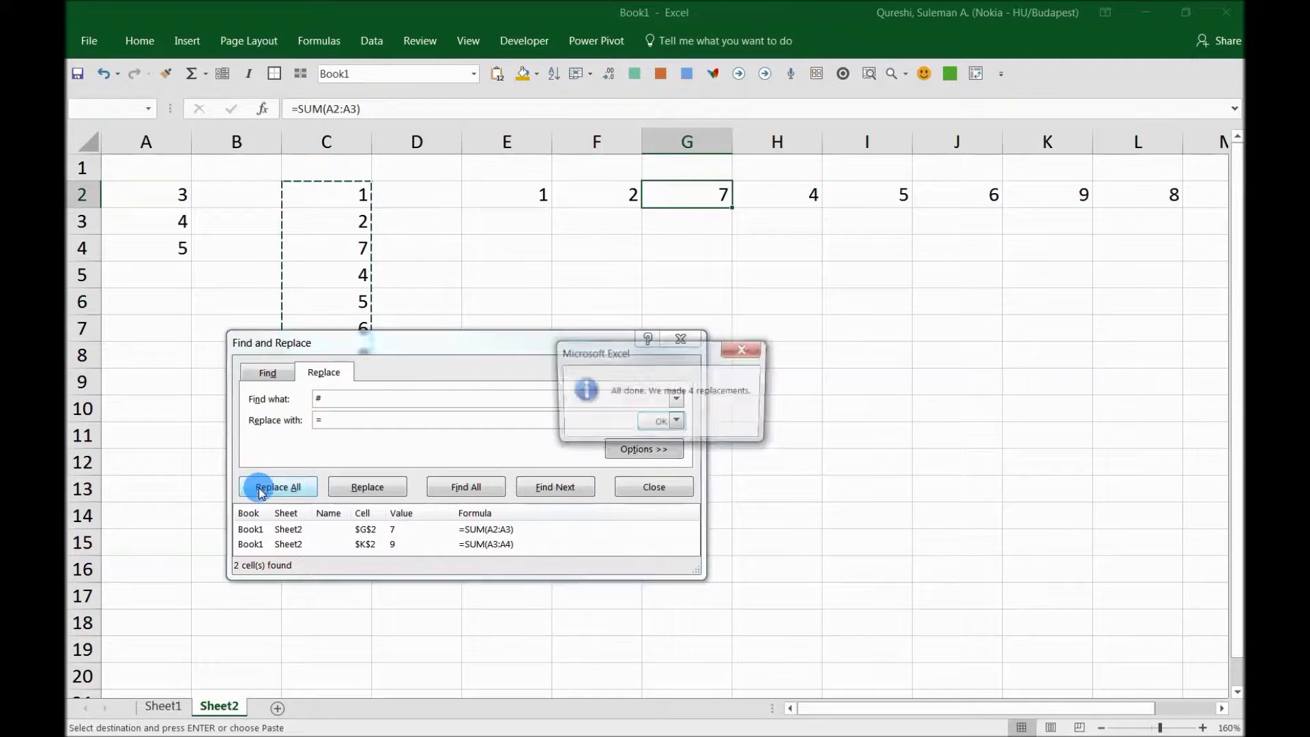
left_click(676, 425)
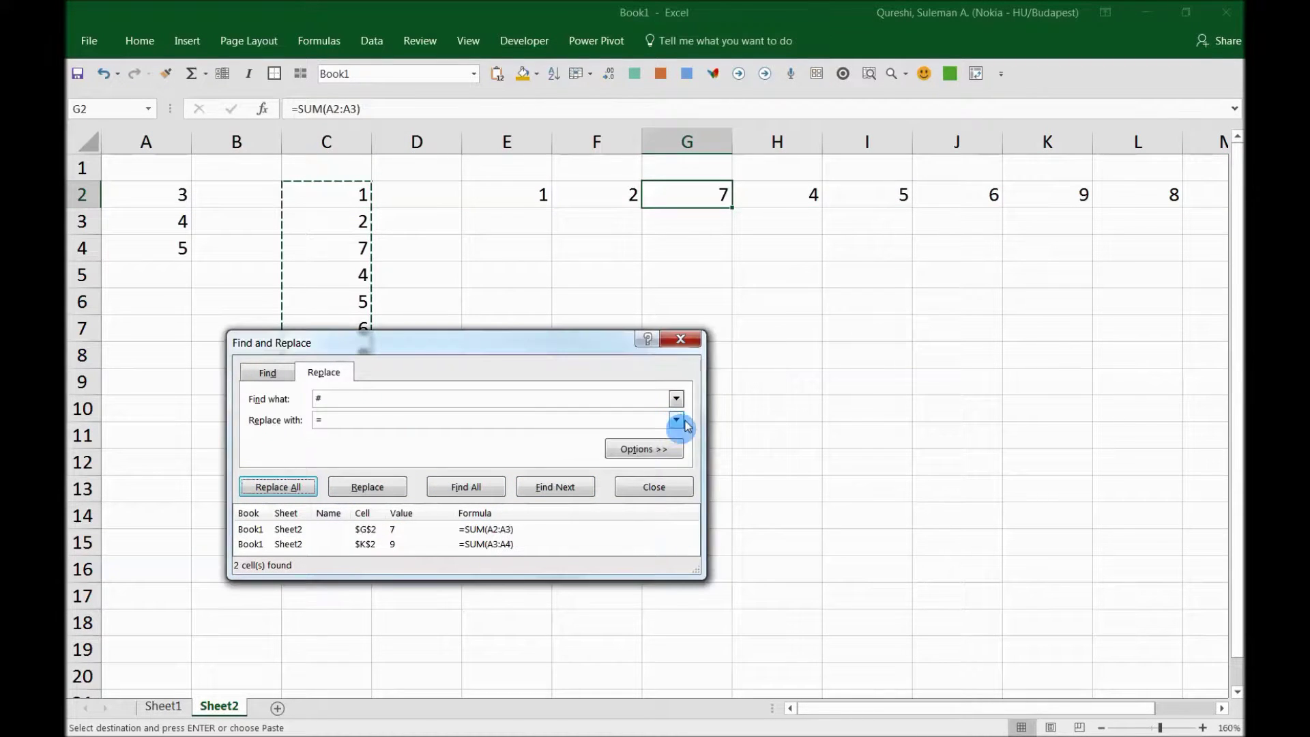
left_click(681, 339)
Step: Verify G2 reads =SUM(A2:A3) and C4's formula is restored, then select column C
left_click(693, 198)
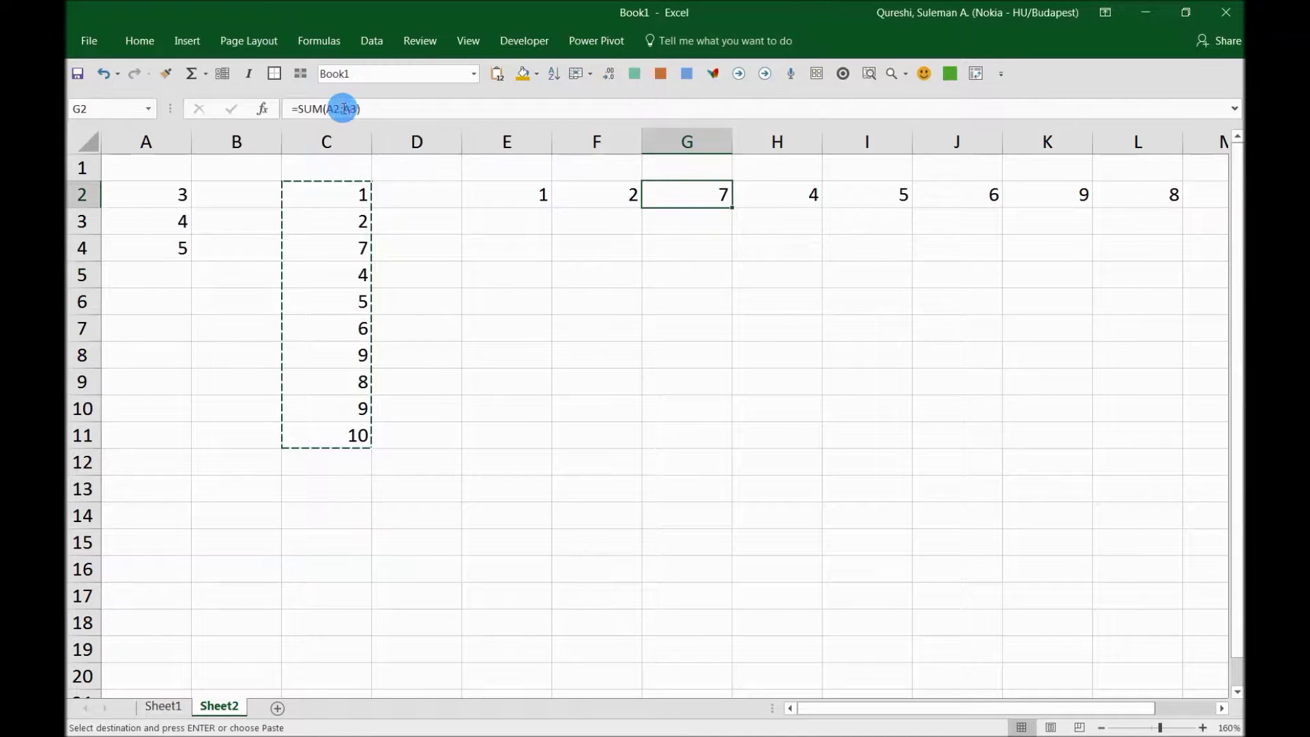
left_click(367, 109)
left_click(419, 148)
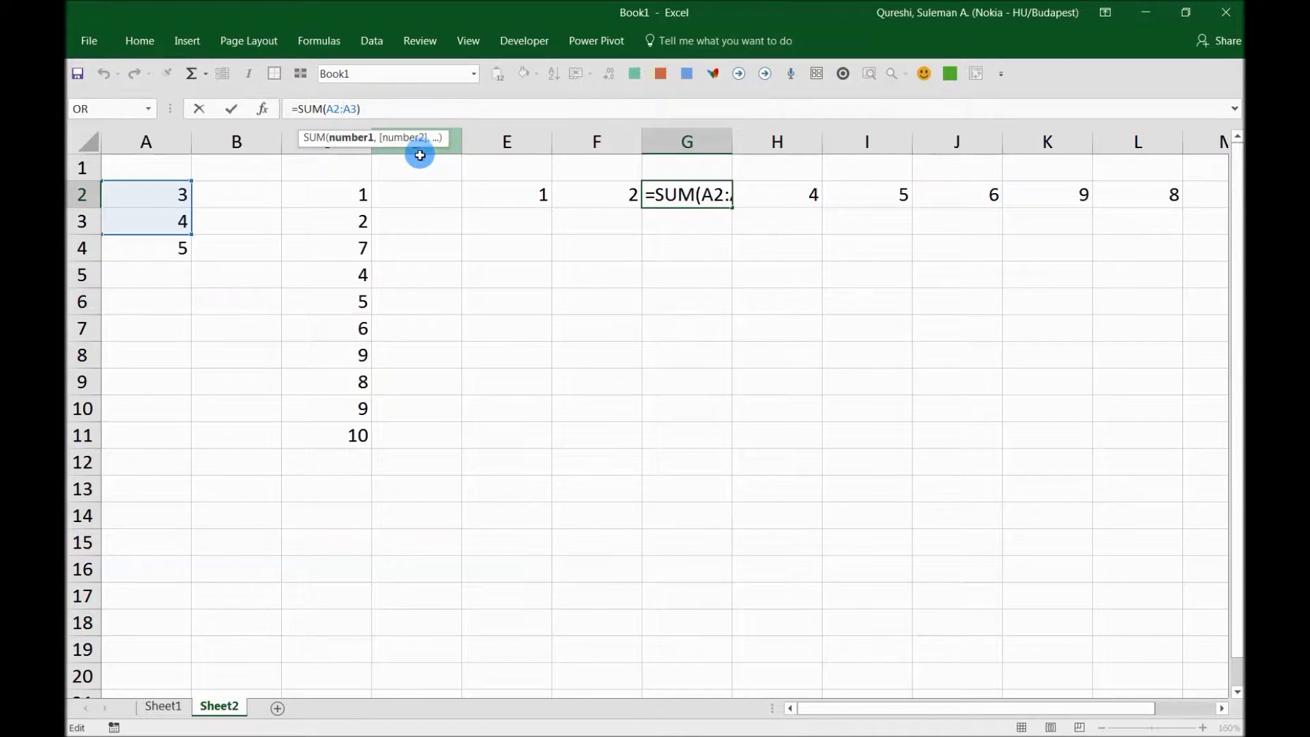
left_click(357, 244)
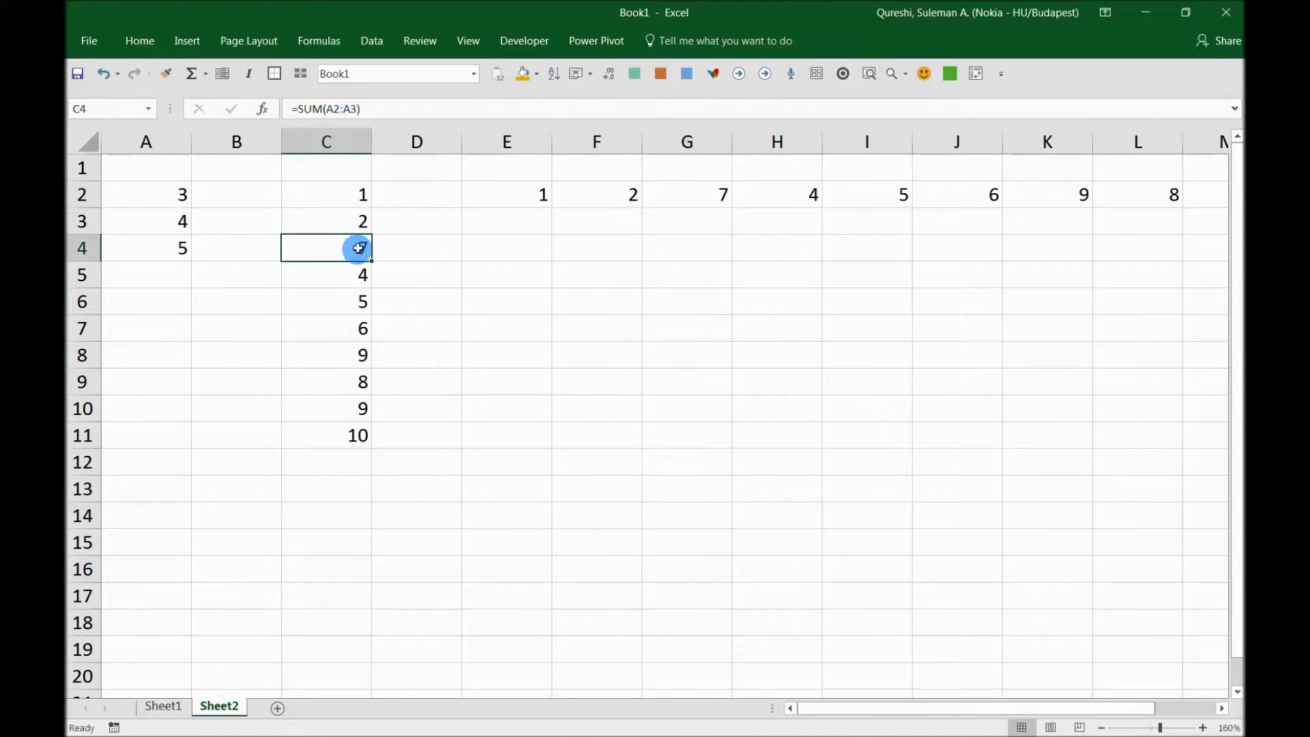
left_click(363, 159)
left_click(362, 148)
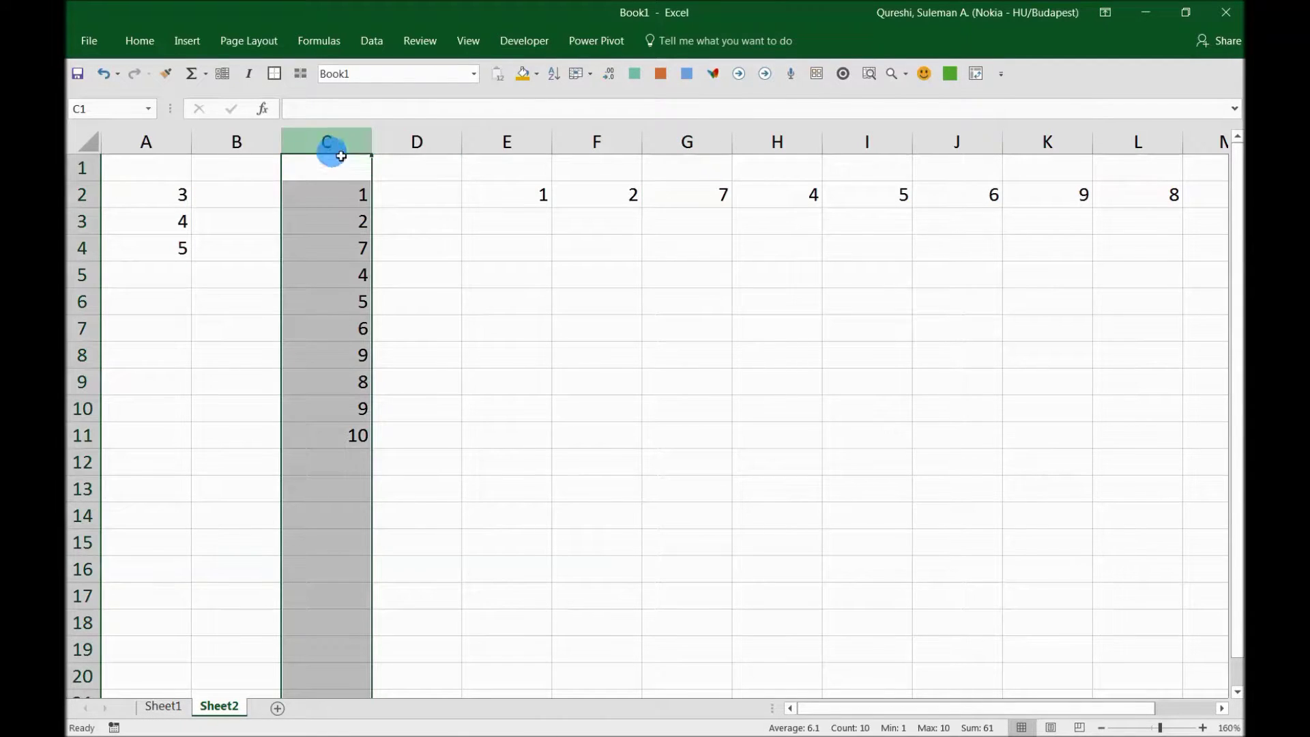
Step: Reopen Find and Replace, still set to find # and replace with =, and edit the search text
key("ctrl+h")
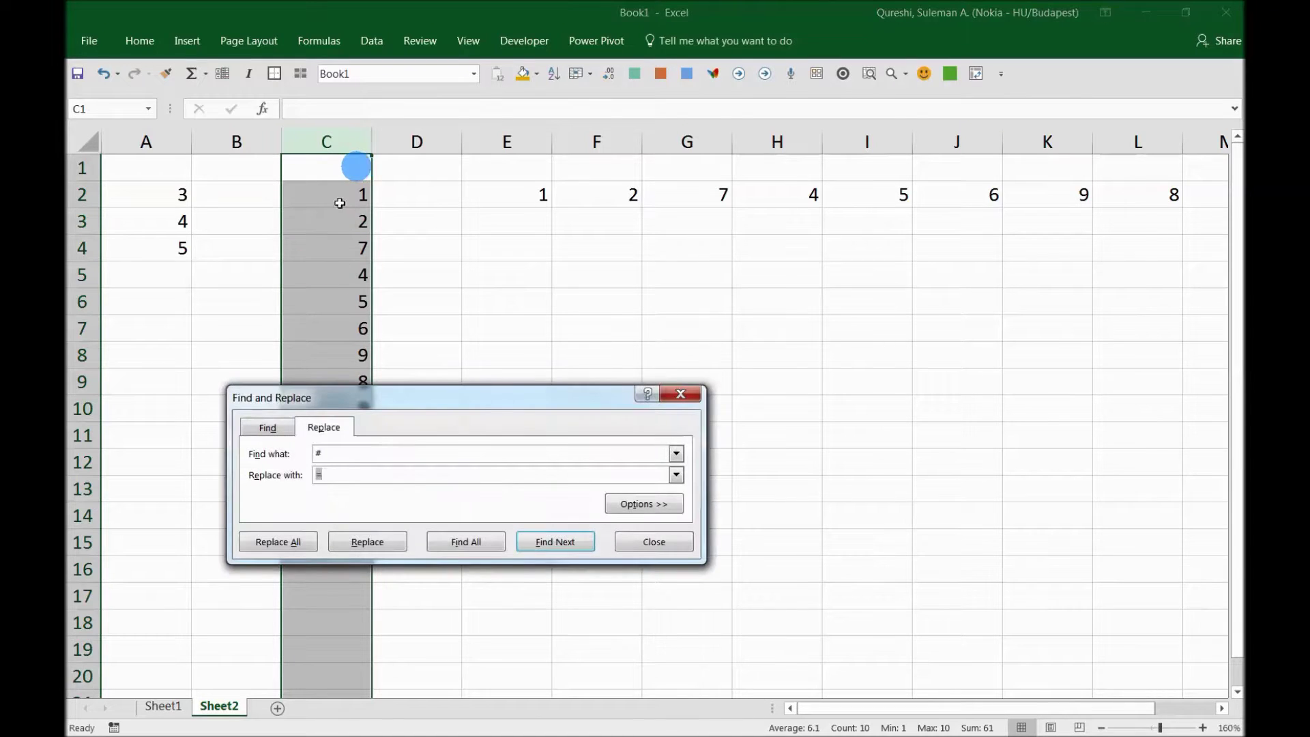
left_click(336, 457)
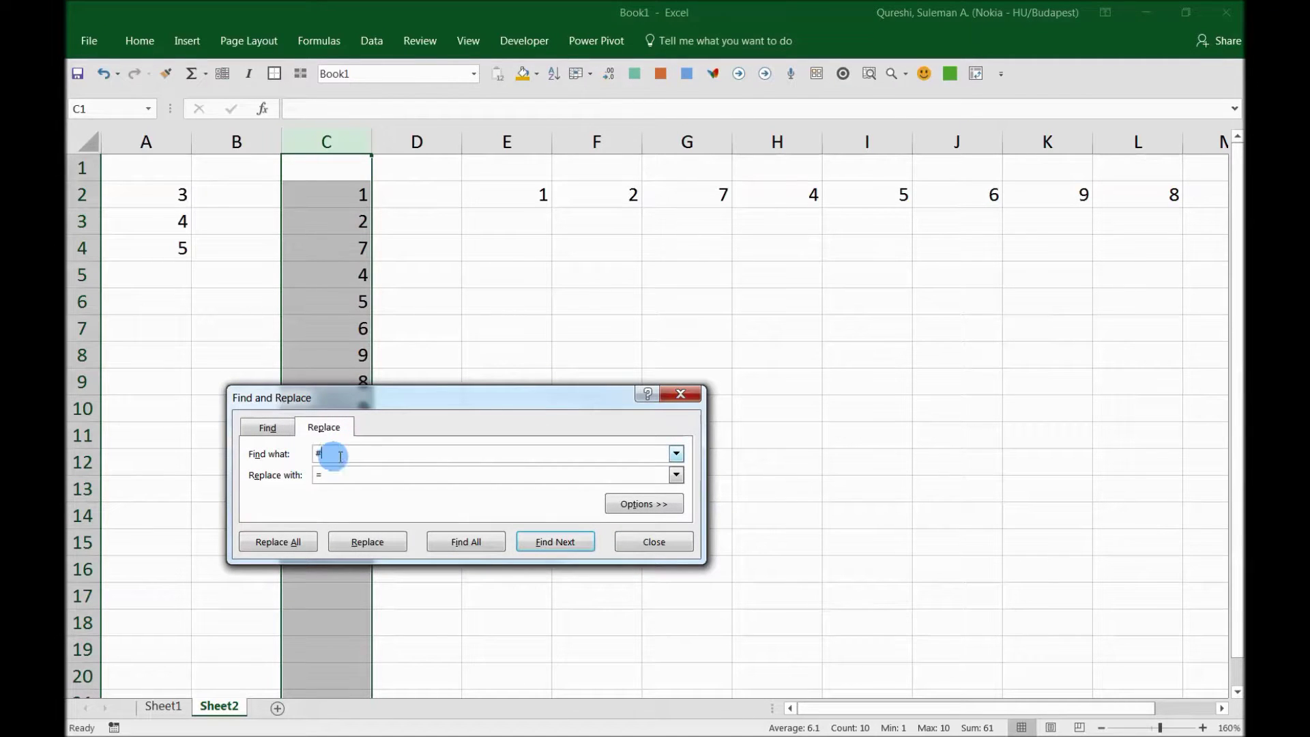